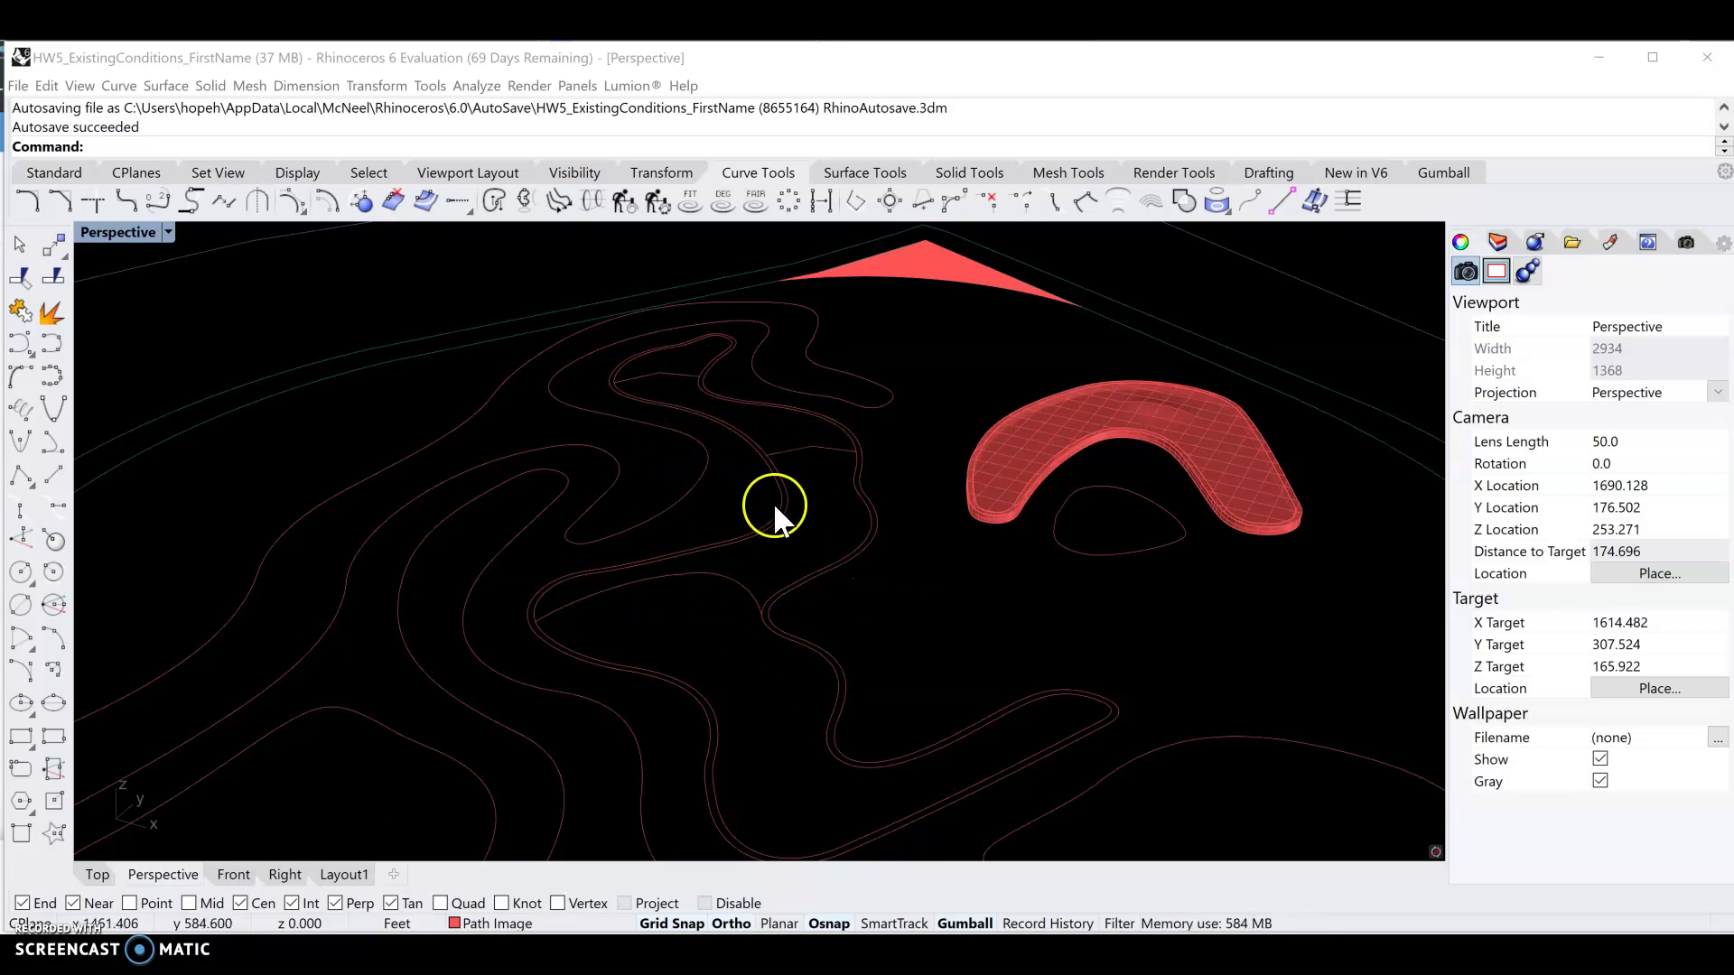
# - Draw a two-point curve about 17 ft long across the winding outline near its lower bend, snapped to both inner edges
pyautogui.scroll(-2, 768, 598)
pyautogui.scroll(1, 726, 734)
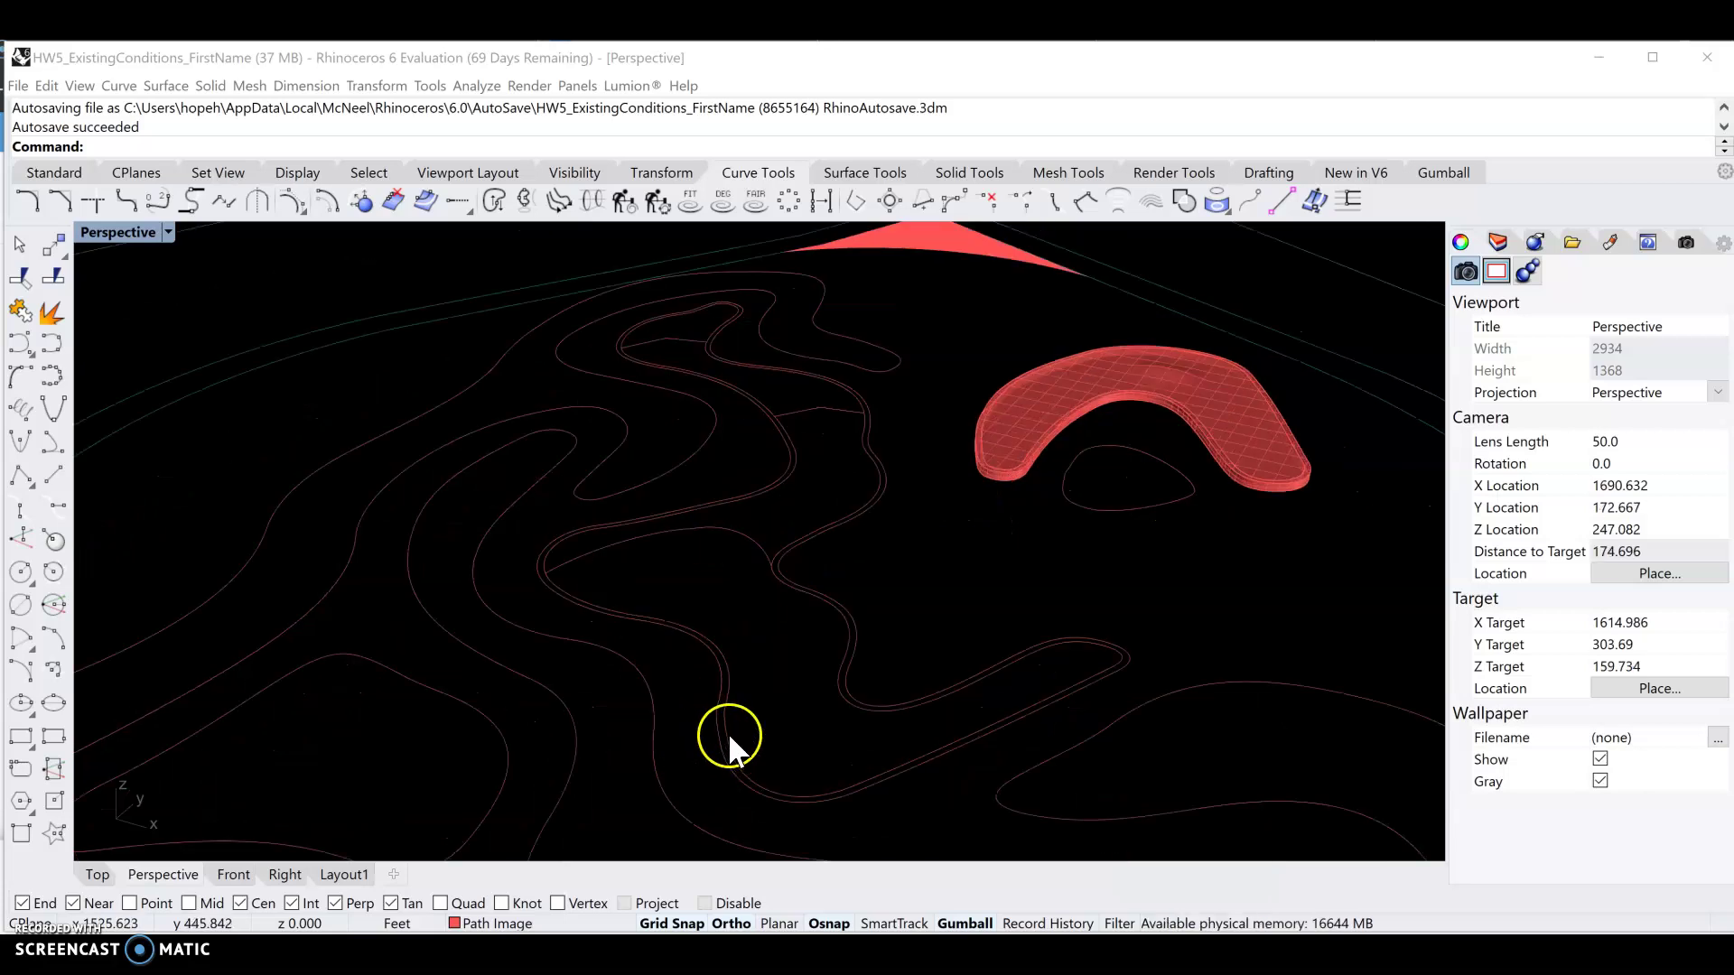
pyautogui.scroll(1, 746, 706)
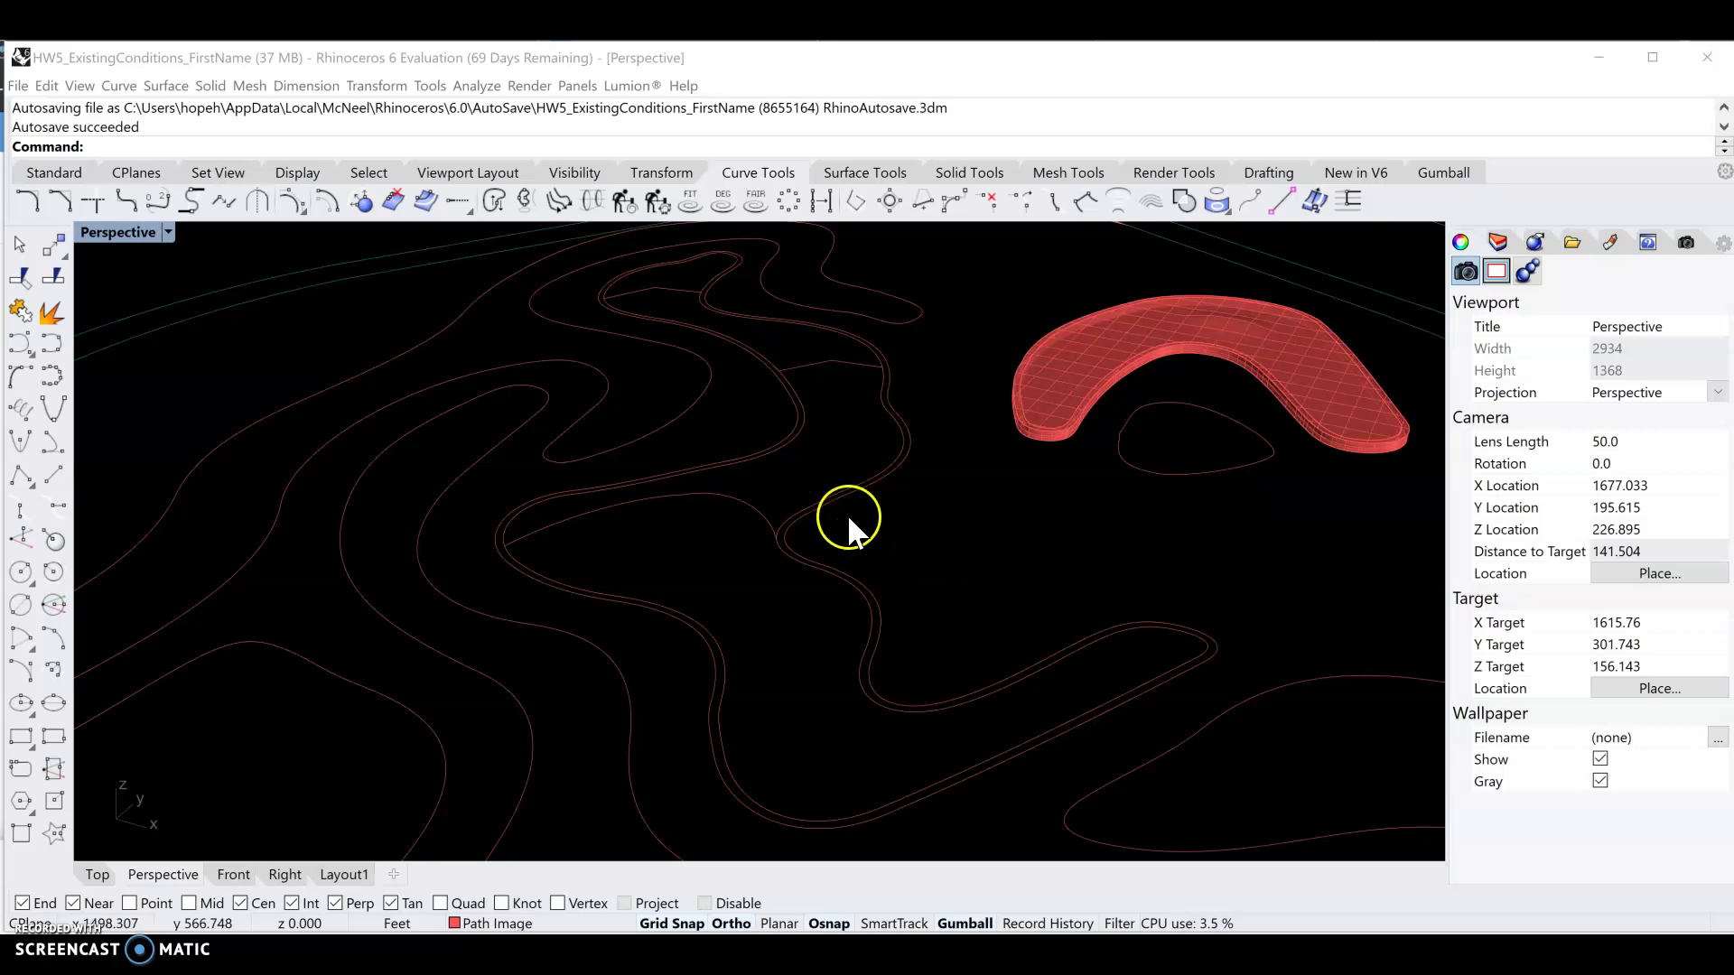
pyautogui.click(20, 346)
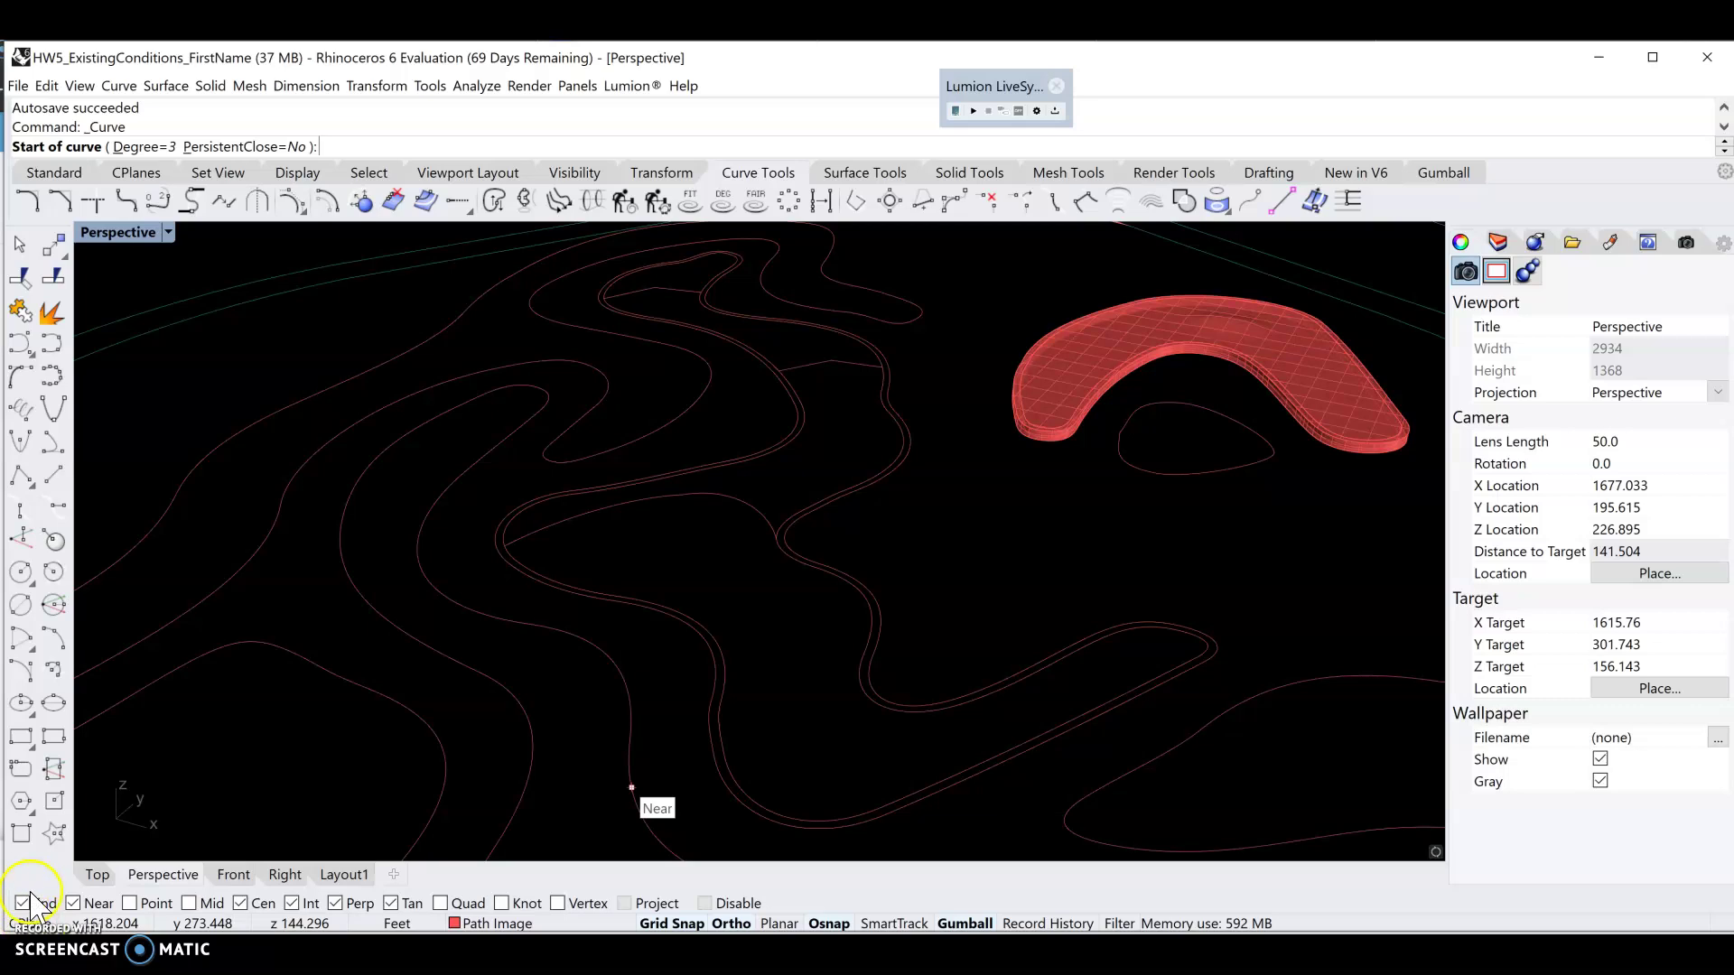
pyautogui.click(724, 752)
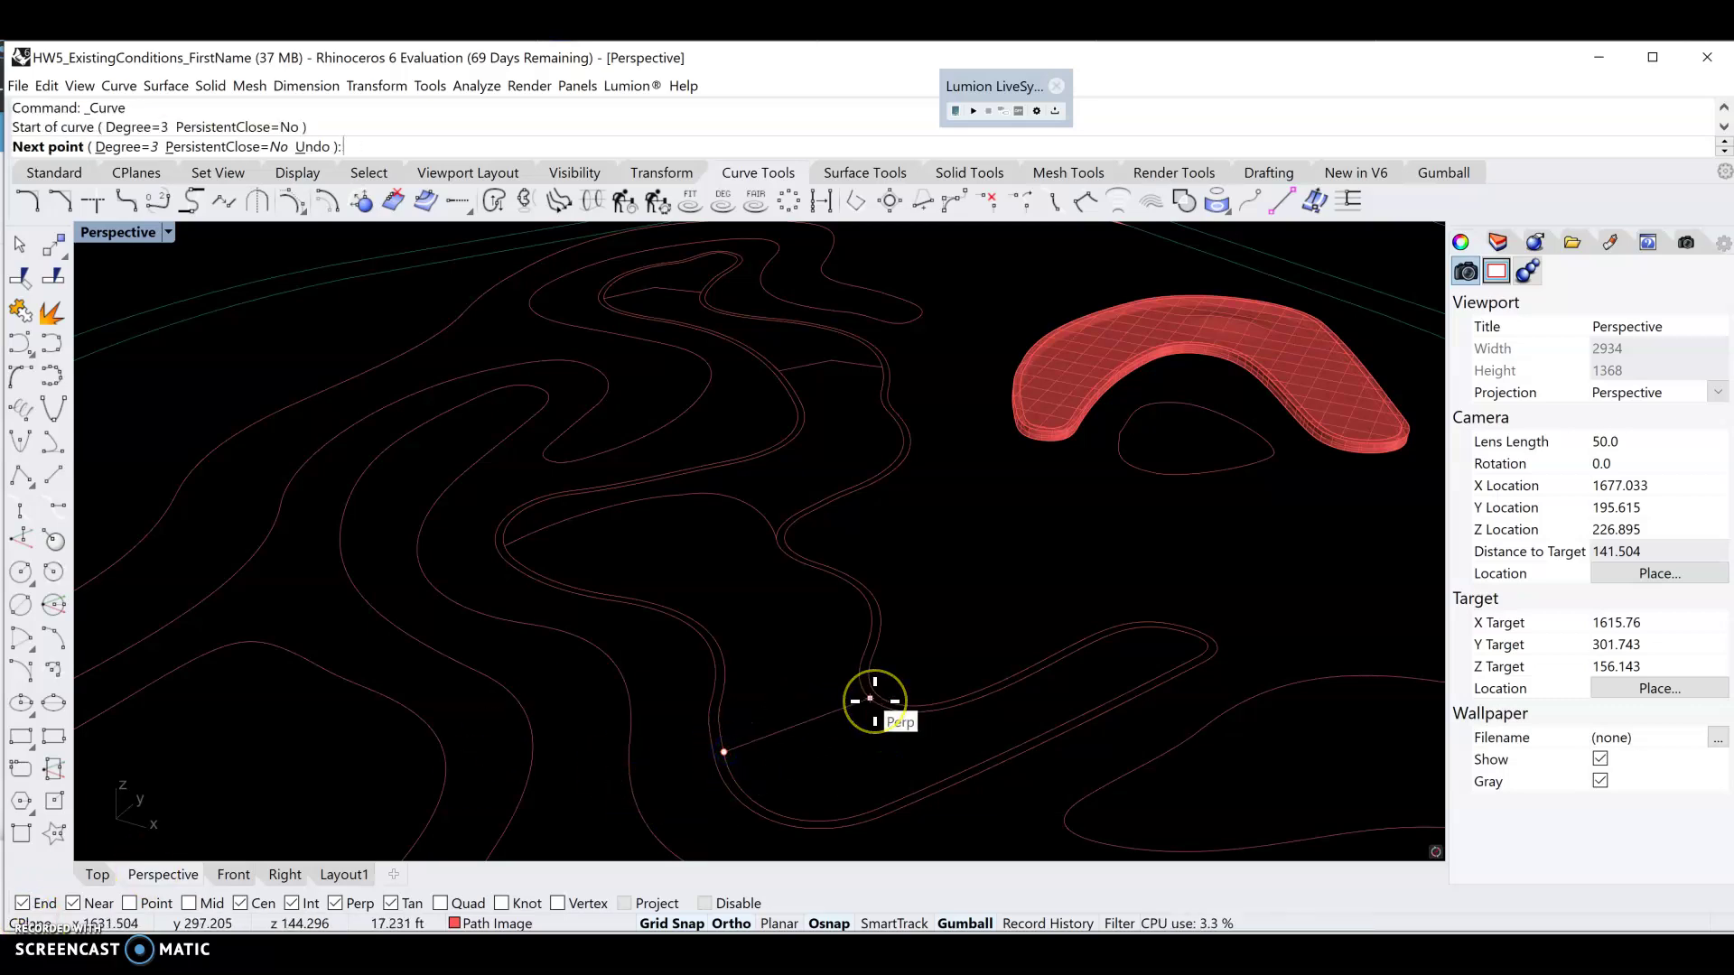
pyautogui.click(869, 699)
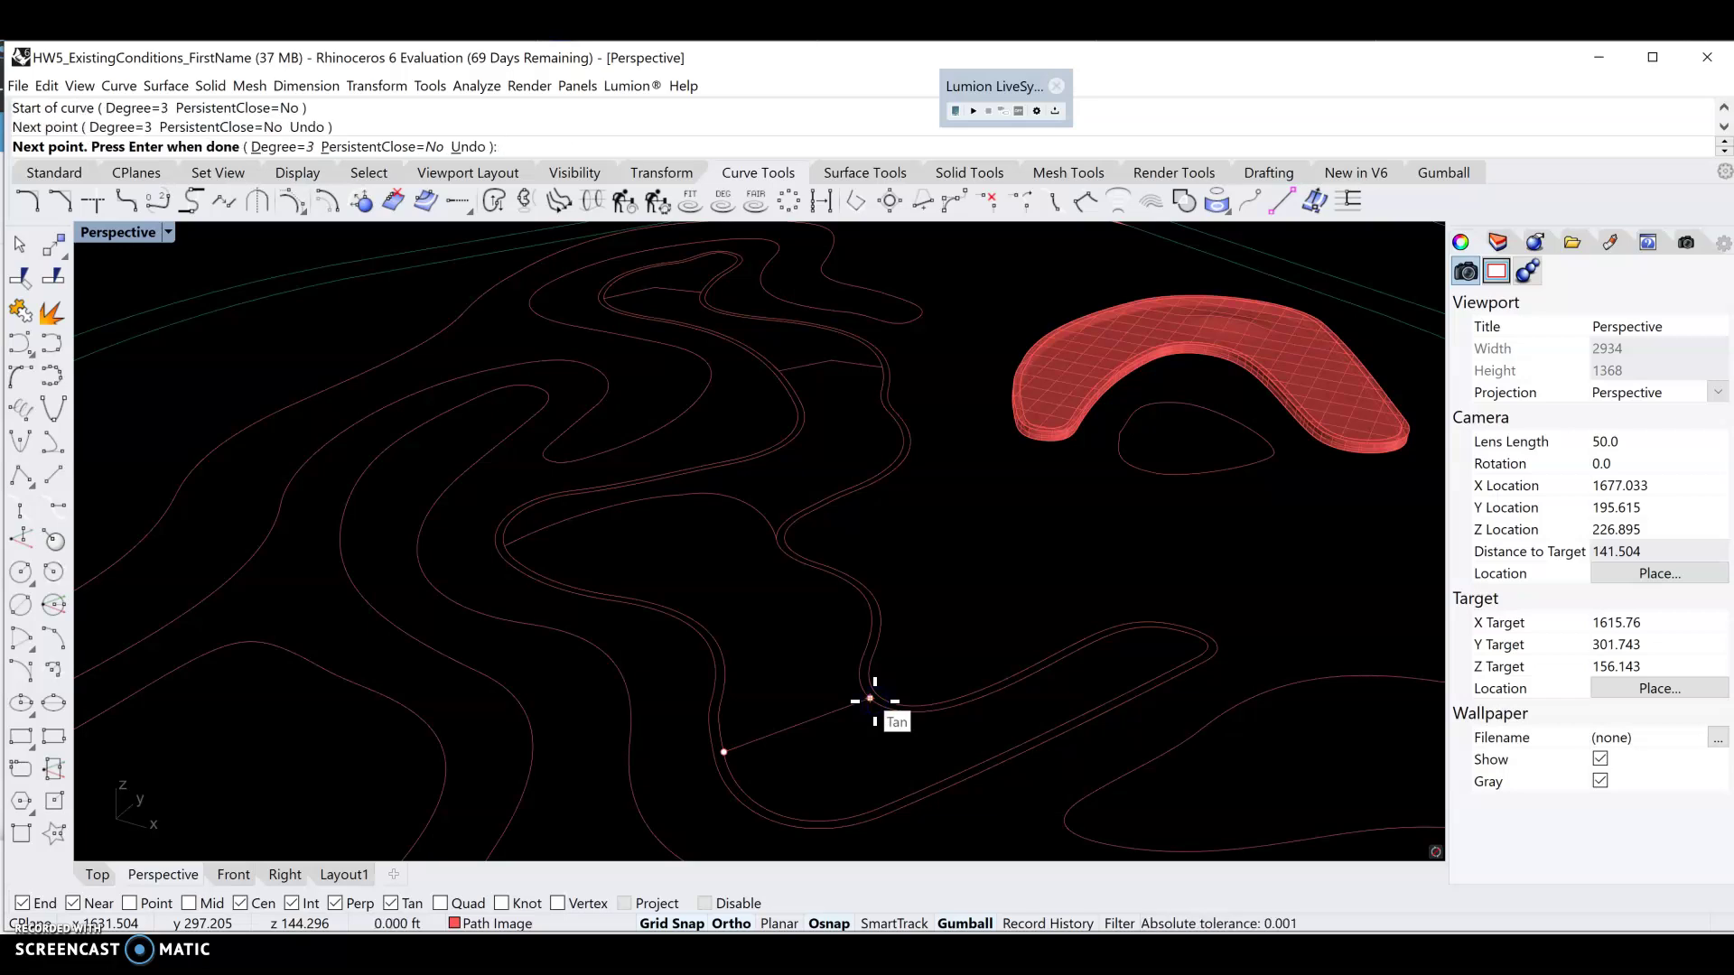
pyautogui.press('Return')
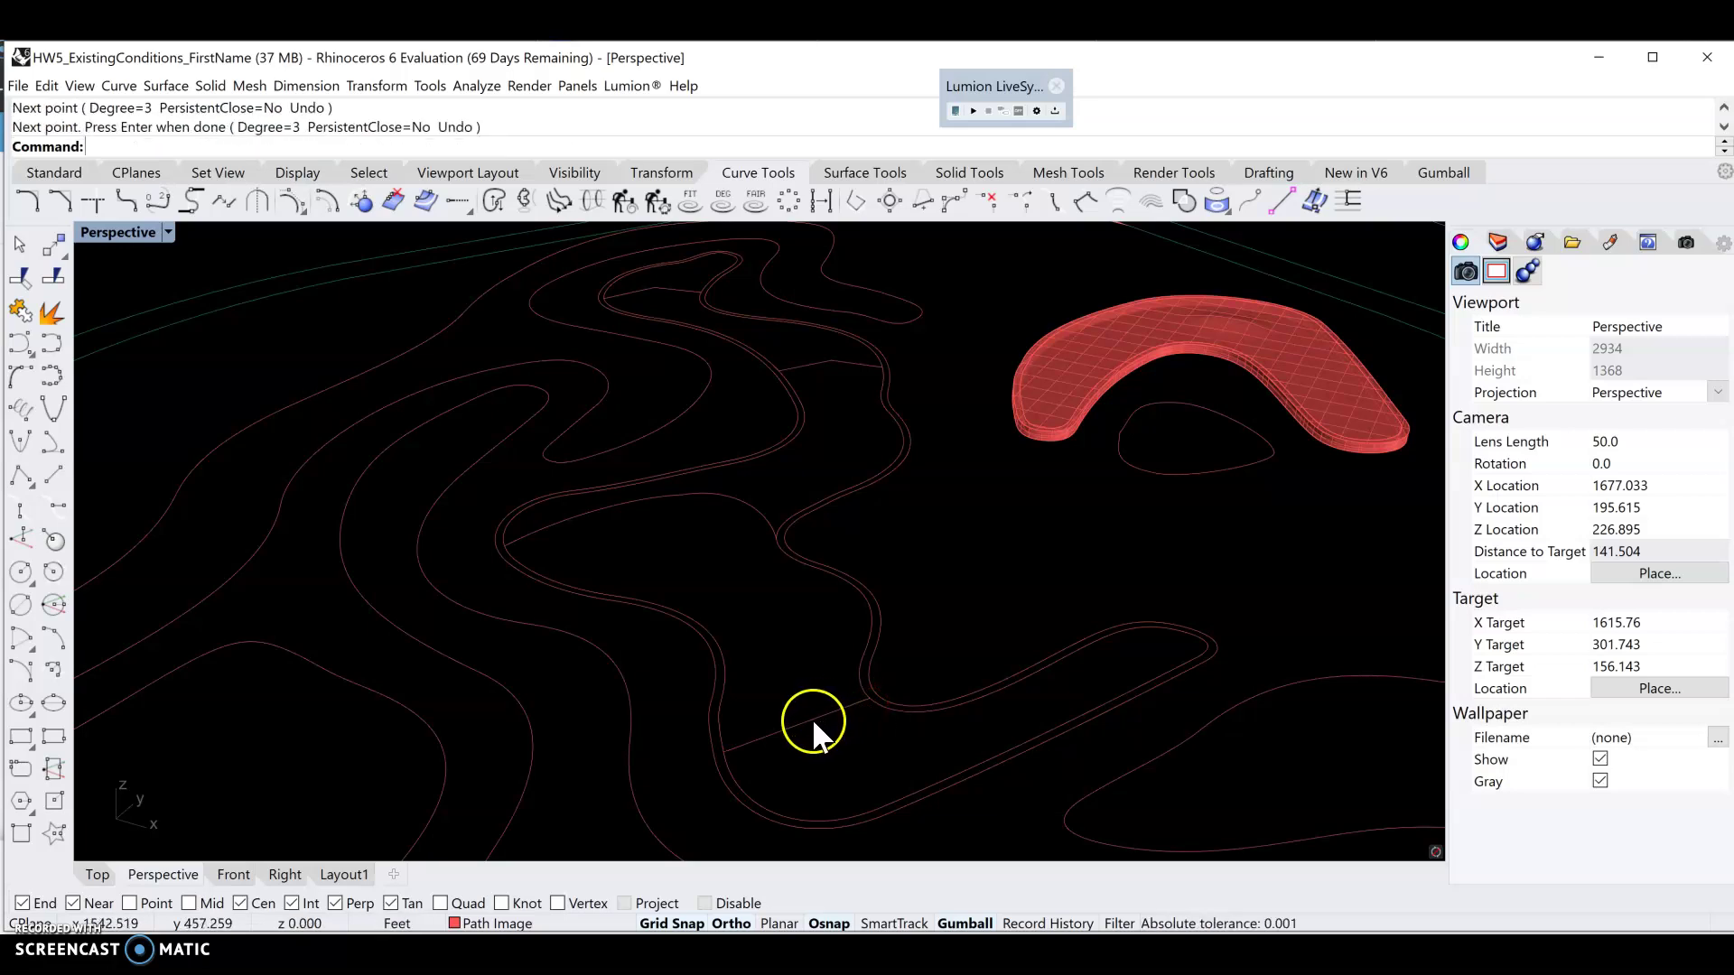
# - Try raising the whole new cross curve vertically by 1 ft, and undo that move
pyautogui.click(813, 723)
pyautogui.click(838, 728)
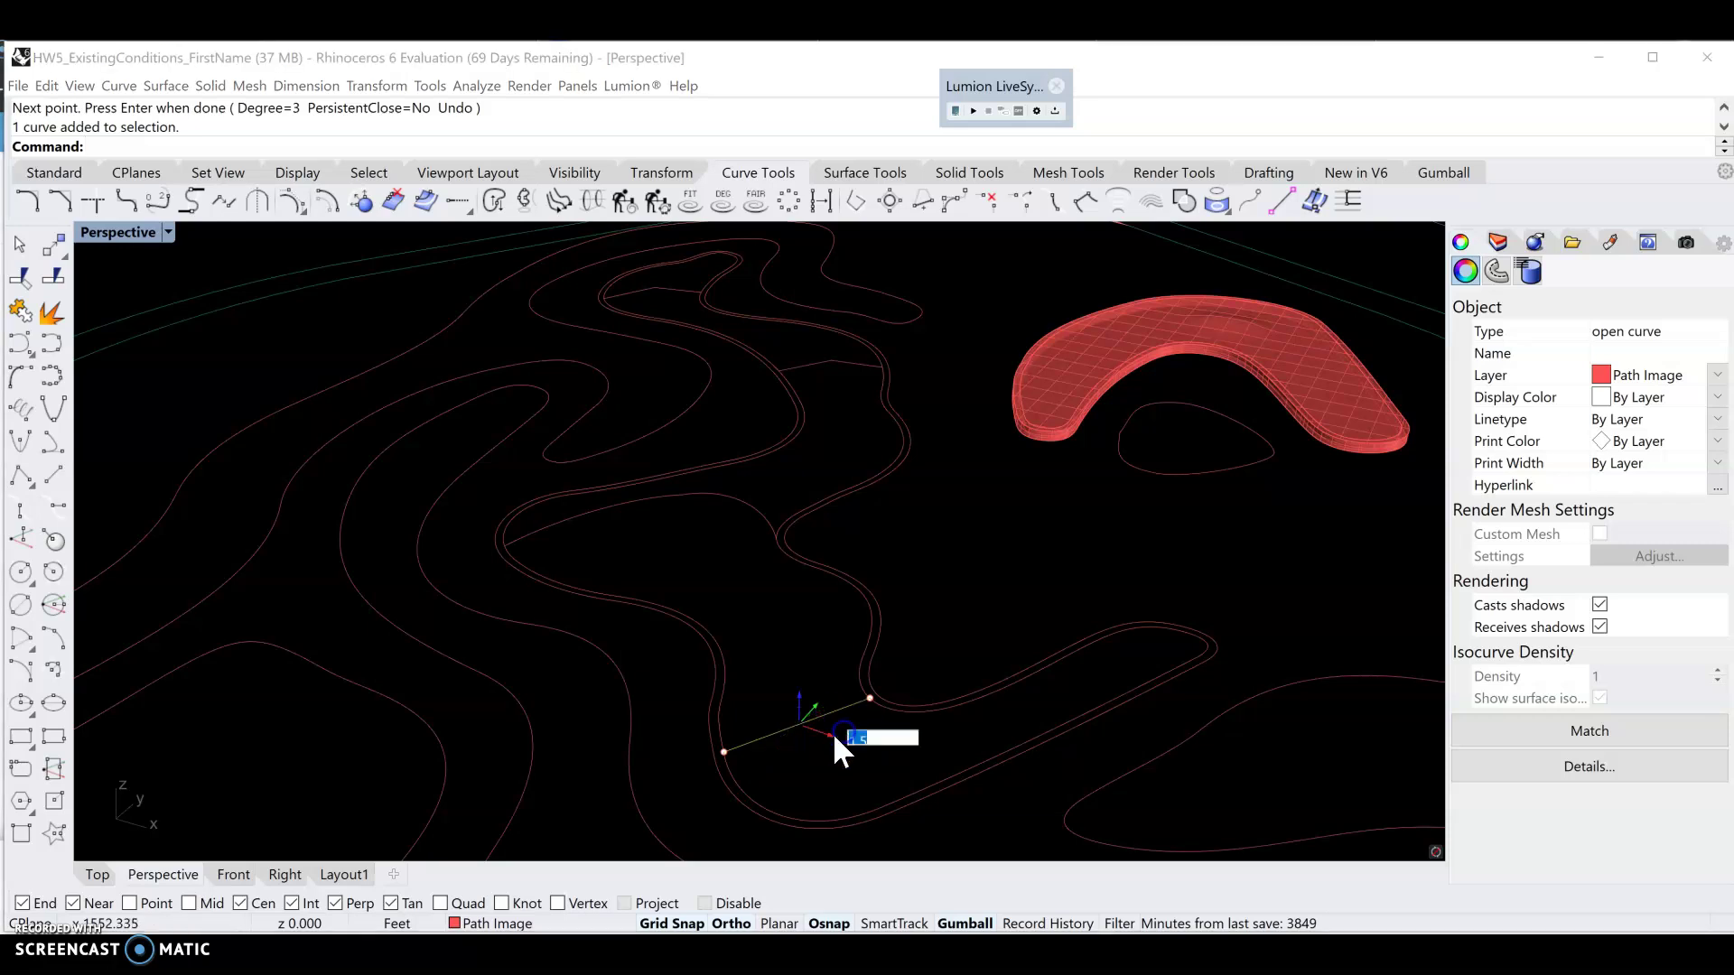
pyautogui.press('Escape')
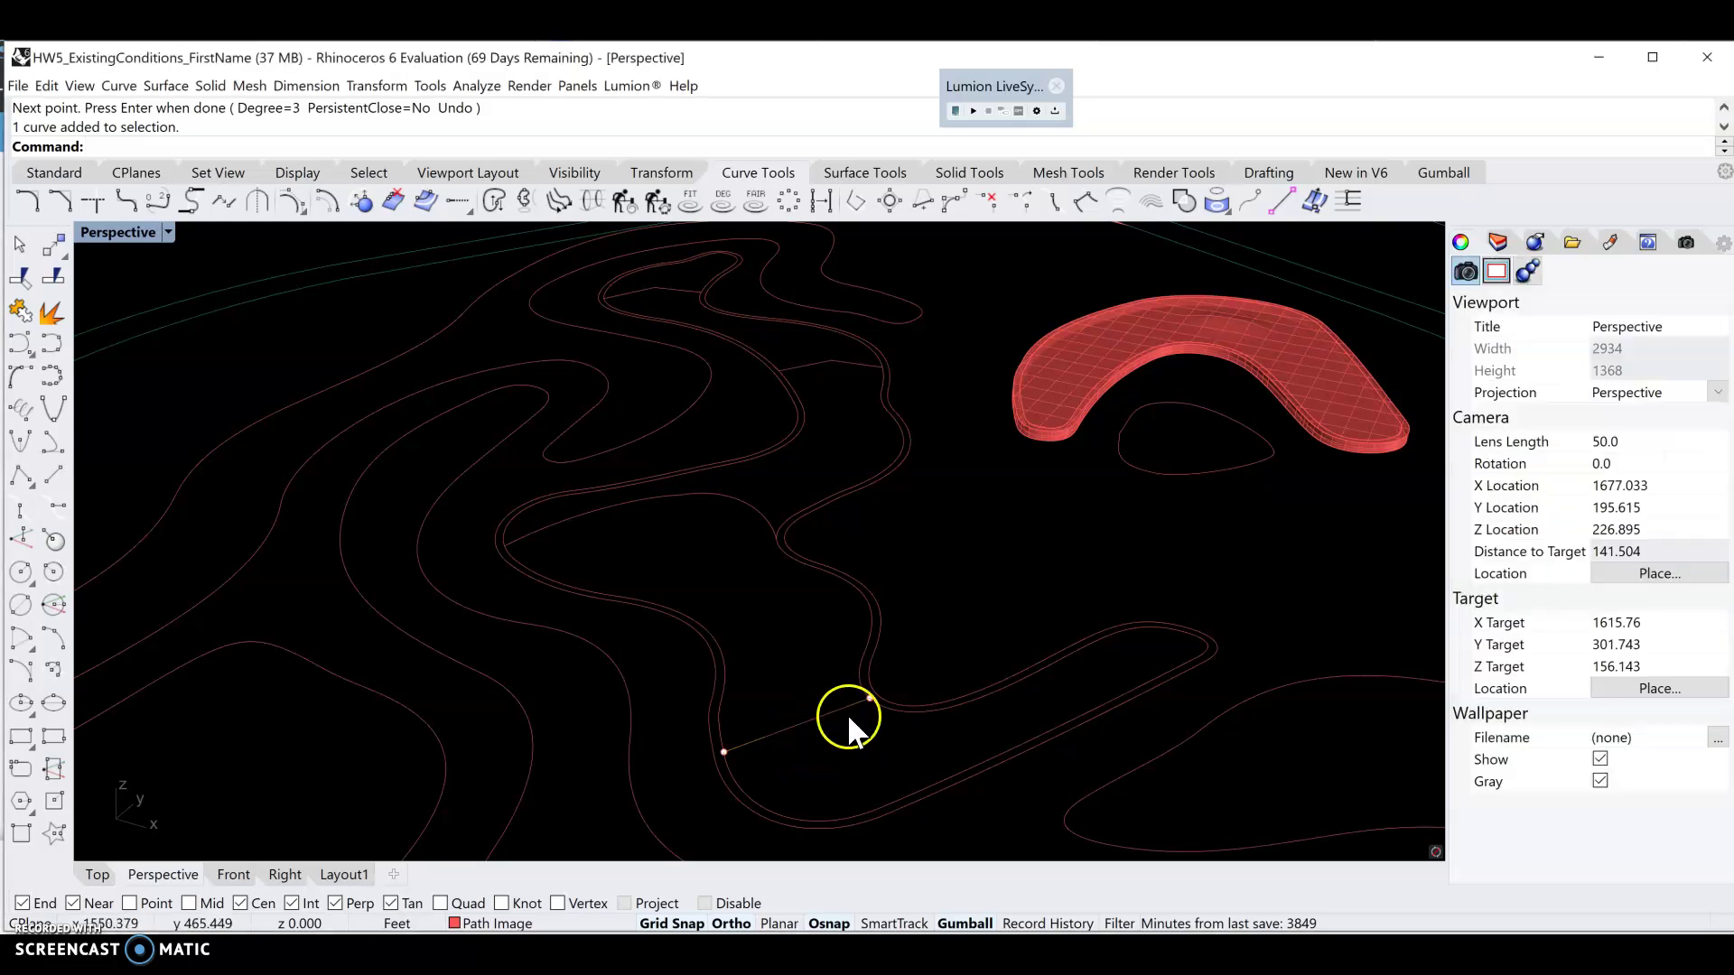
pyautogui.click(824, 714)
pyautogui.press('Escape')
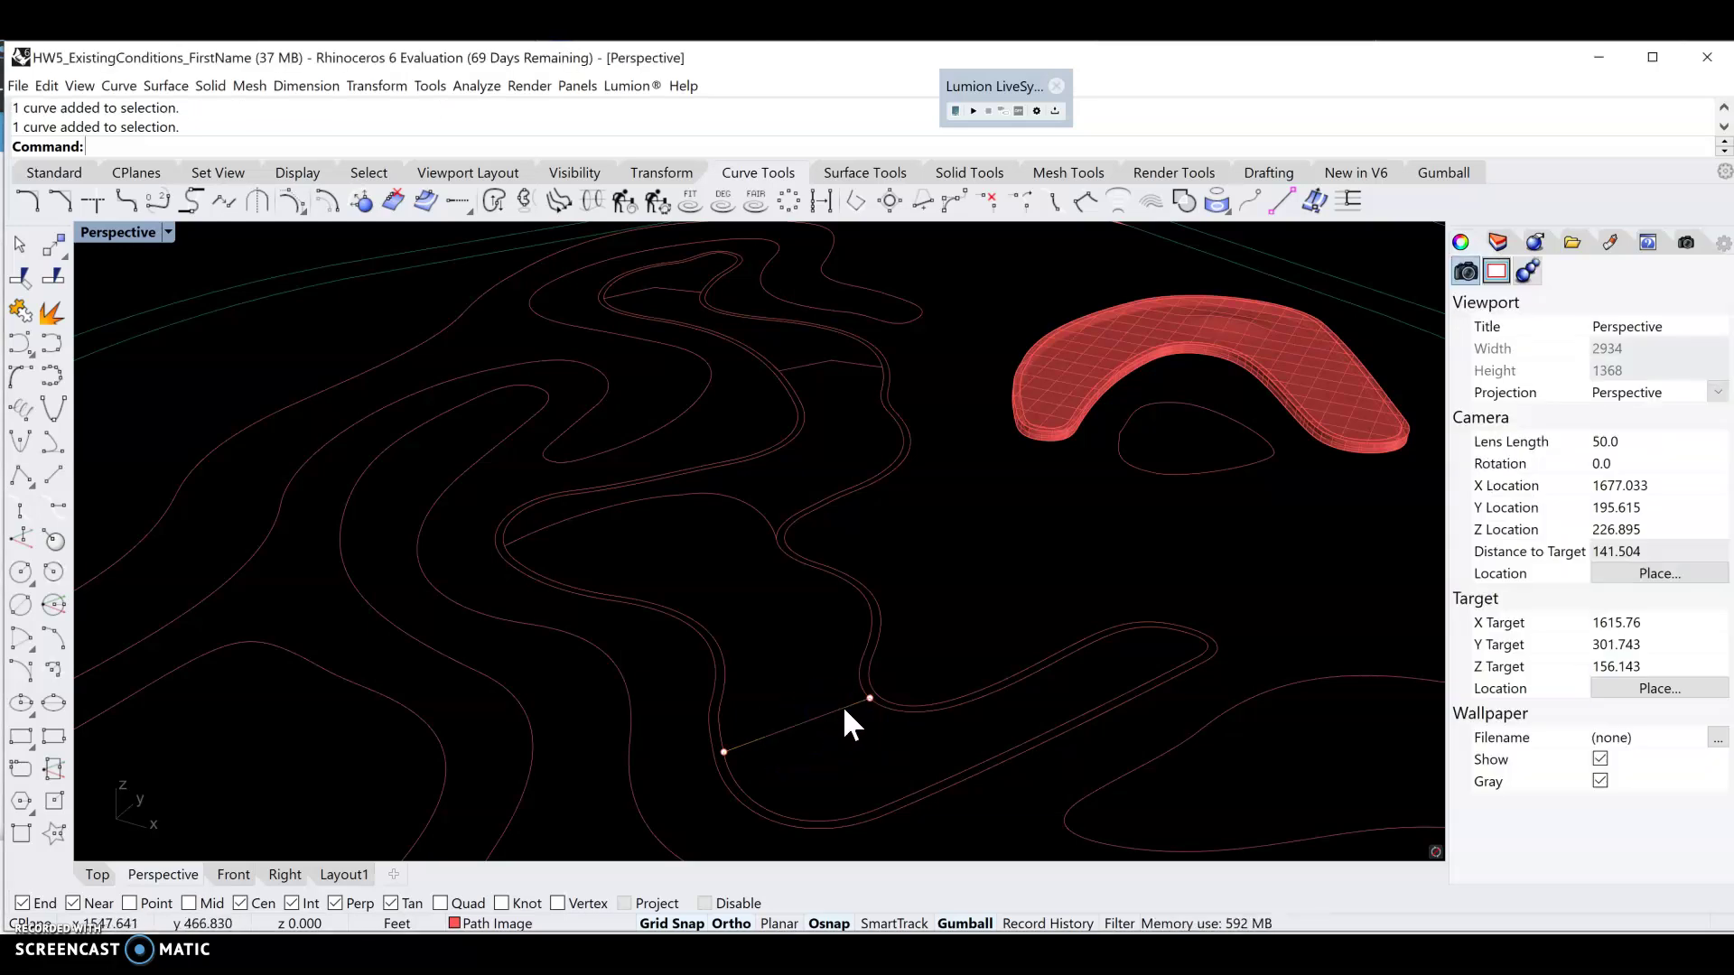
pyautogui.click(797, 723)
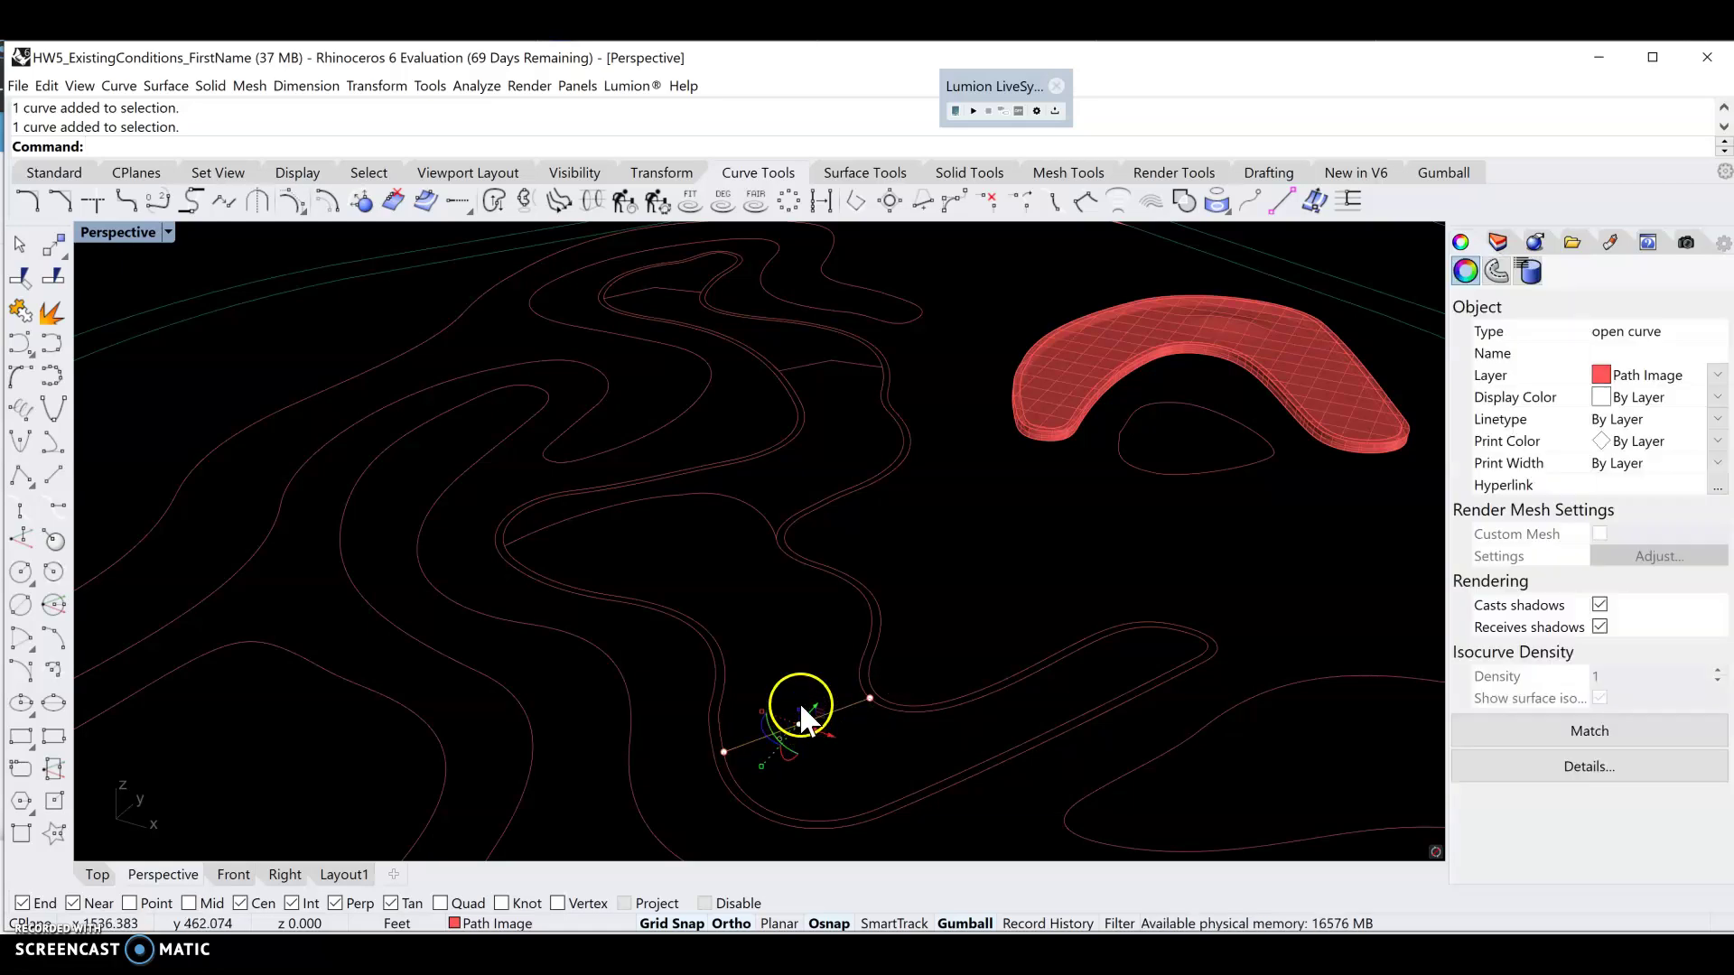
pyautogui.click(801, 705)
pyautogui.write('1')
pyautogui.press('Return')
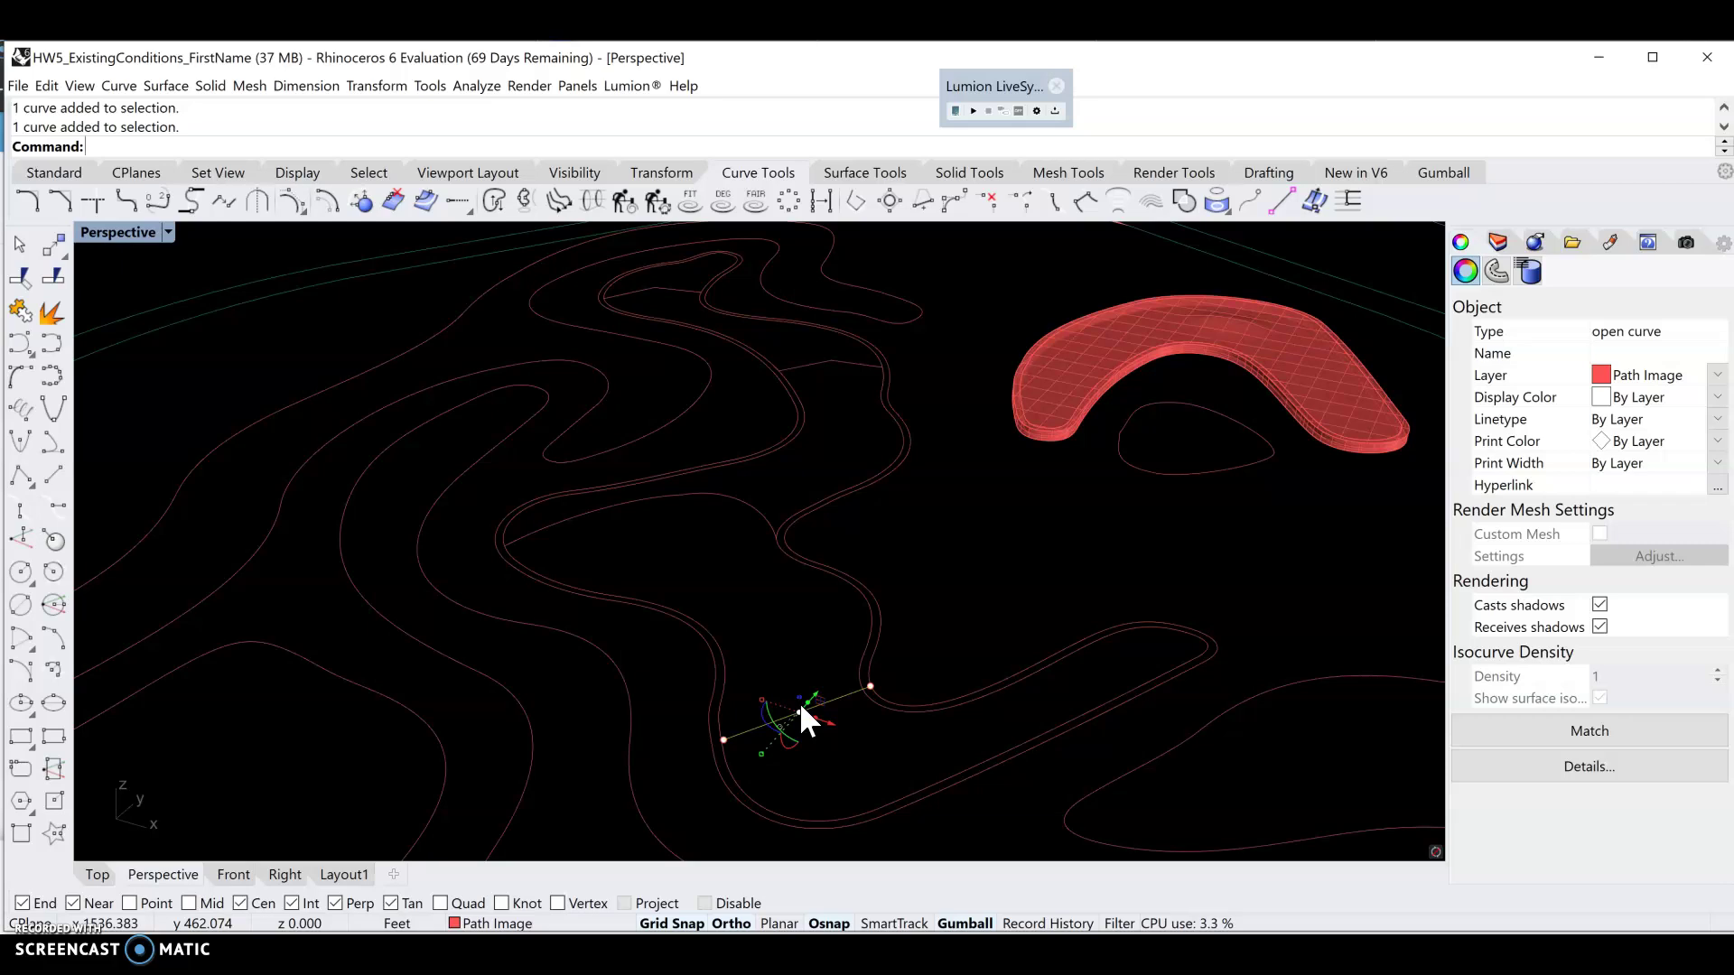
pyautogui.hotkey('ctrl', 'z')
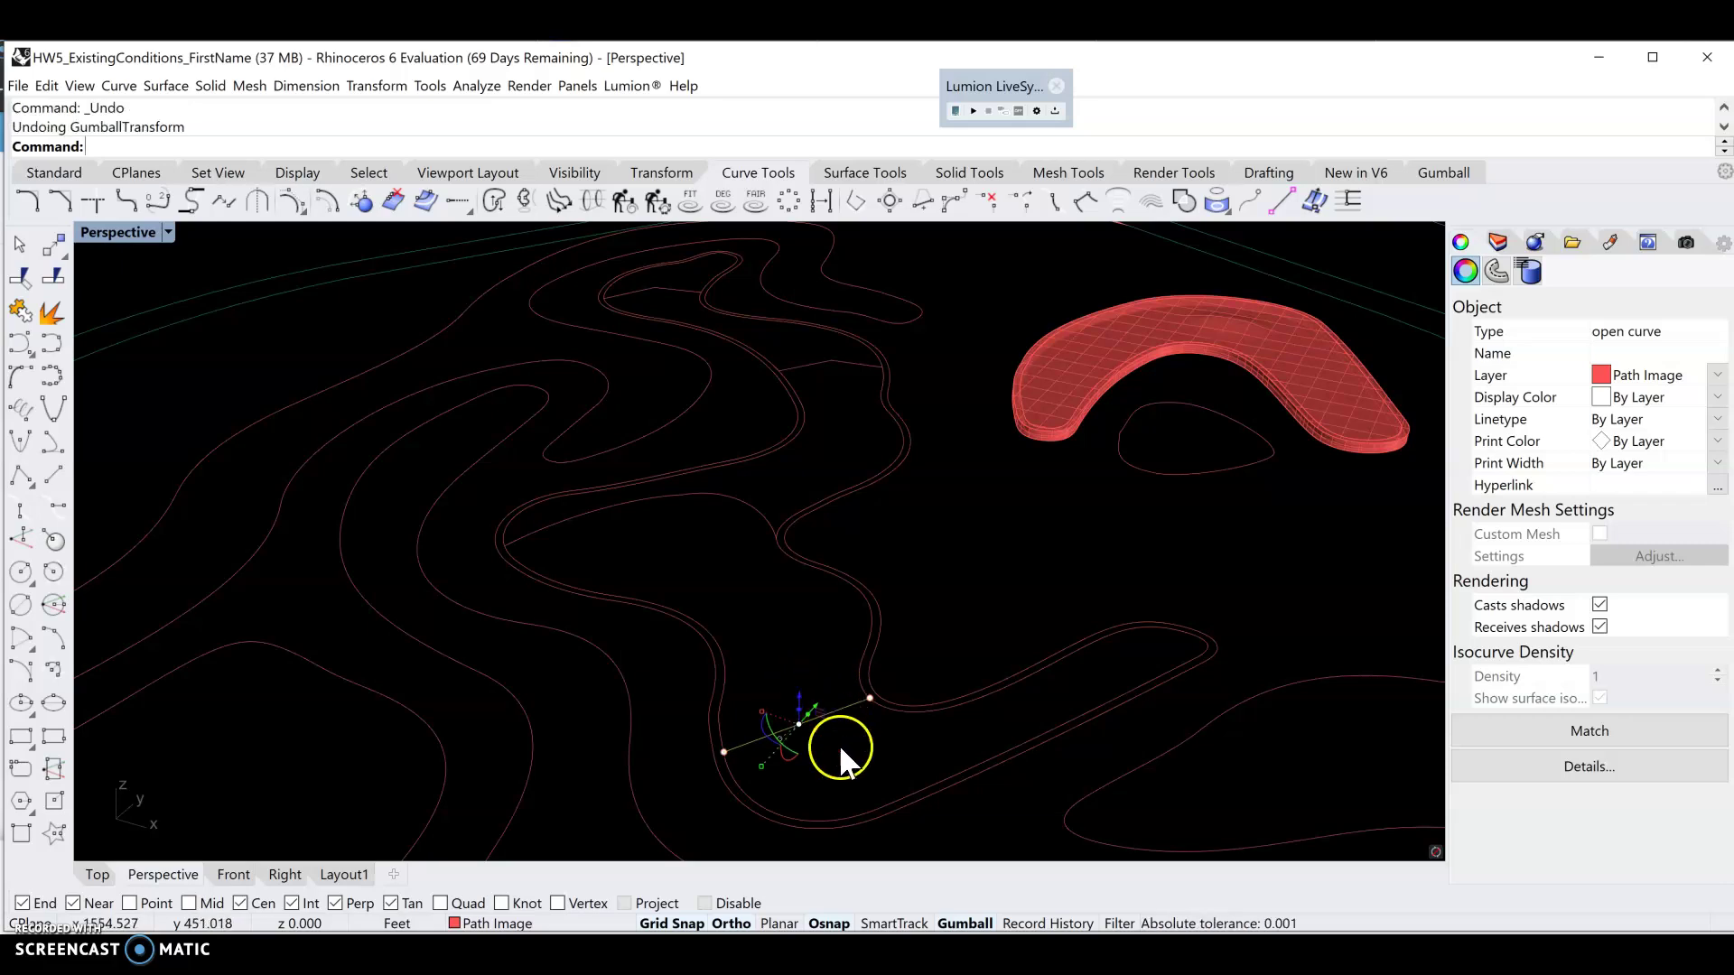
pyautogui.click(837, 757)
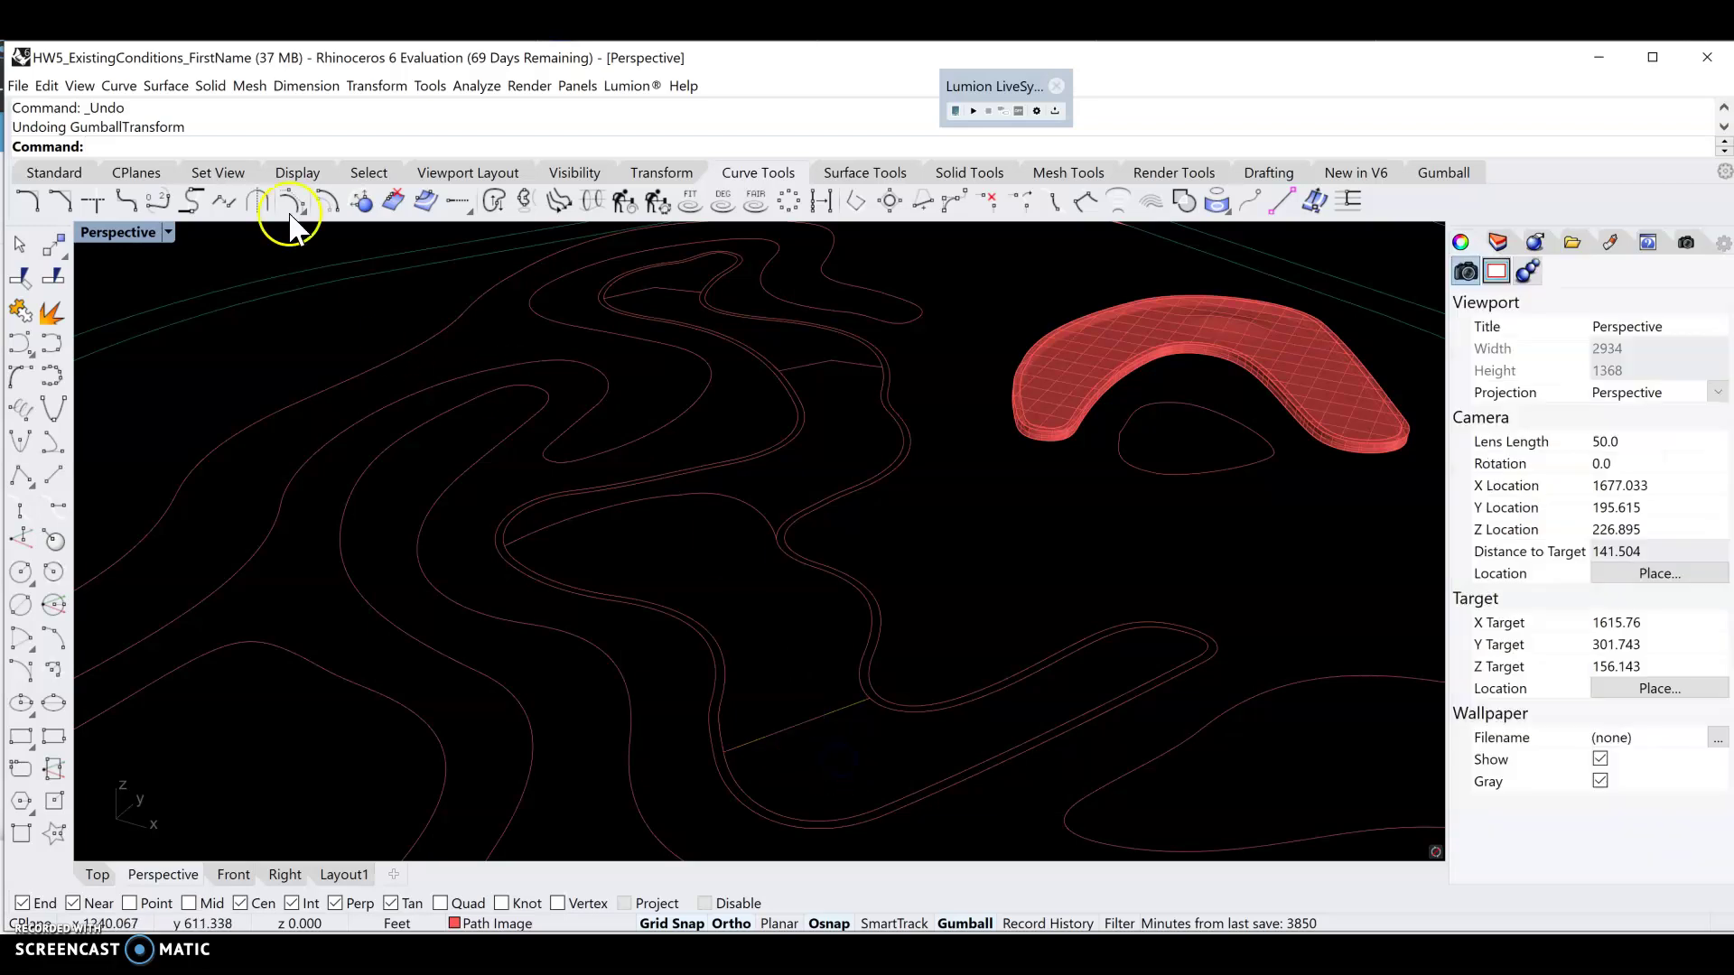
# - Insert two control points along the new cross curve, one on either side of its middle, using InsertControlPoint
pyautogui.write('InsertControlPoint')
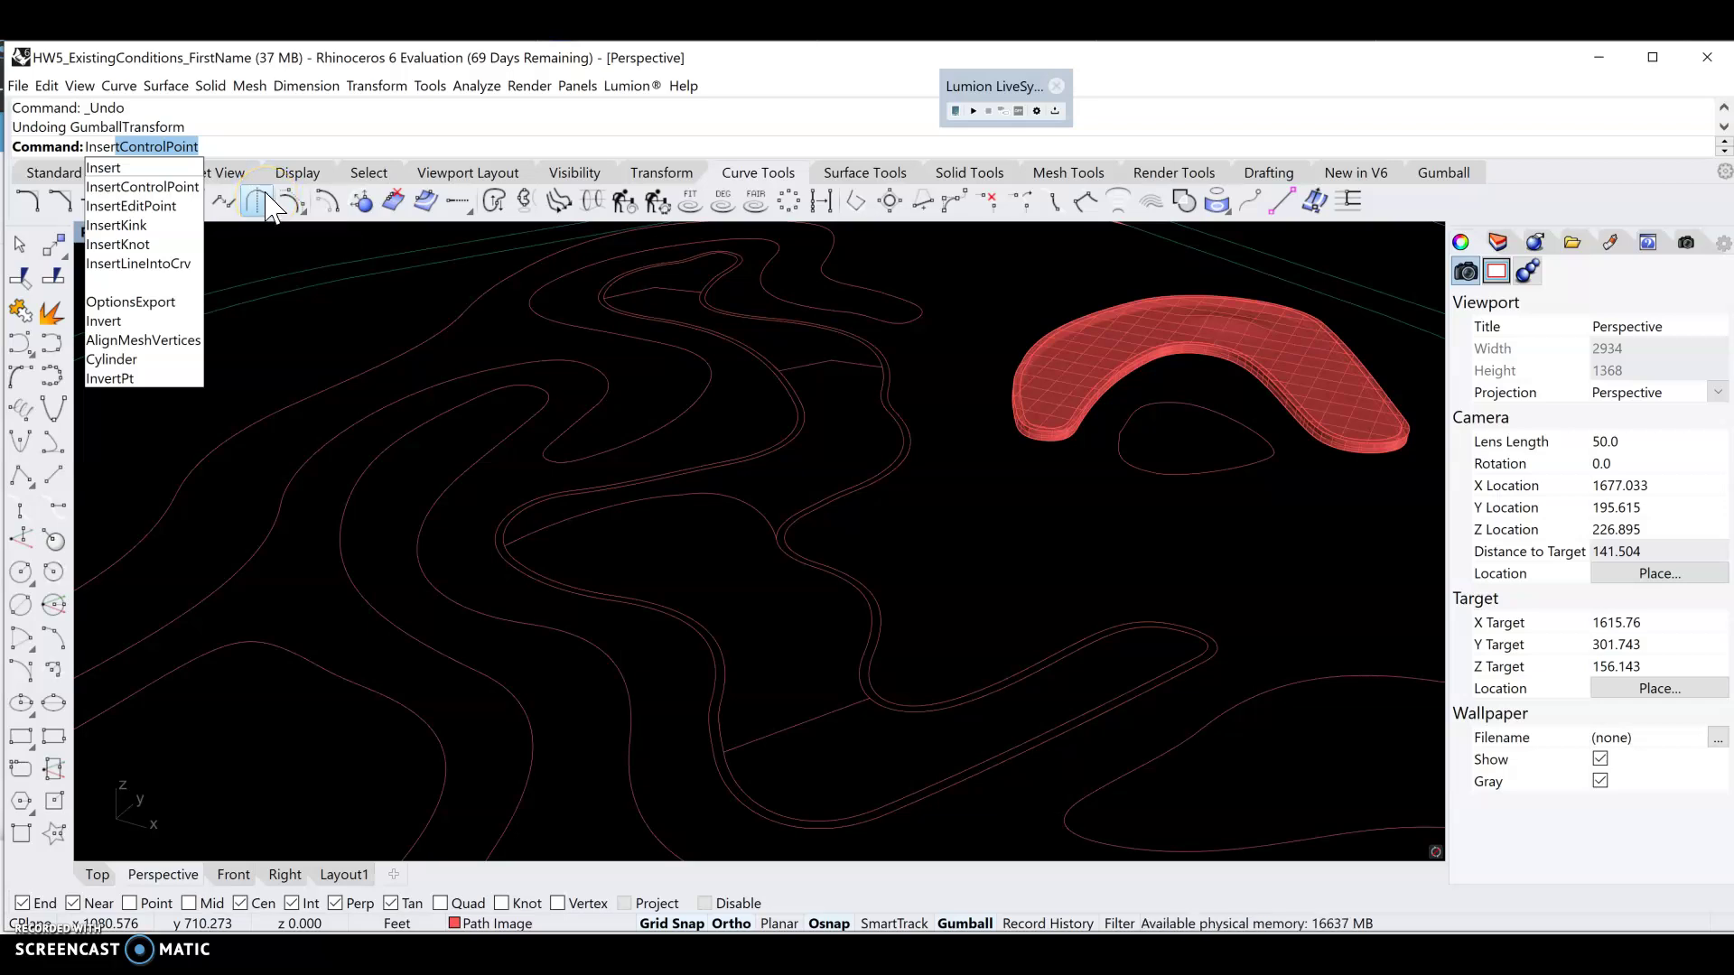
pyautogui.press('Return')
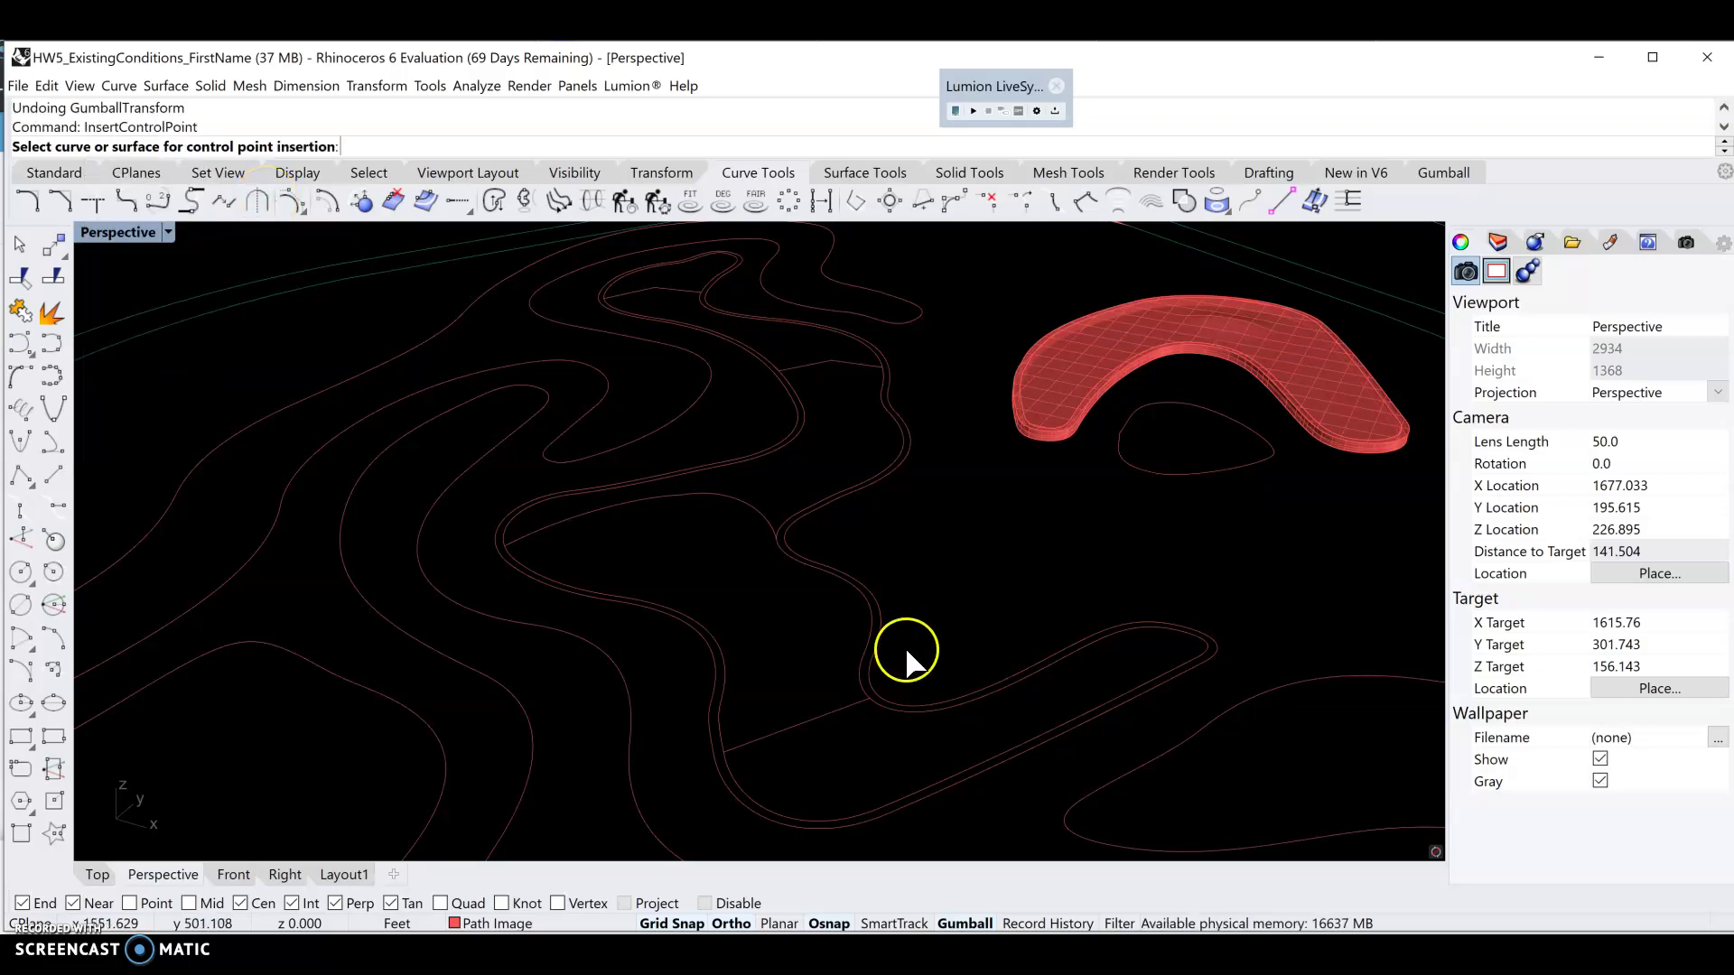
pyautogui.click(796, 723)
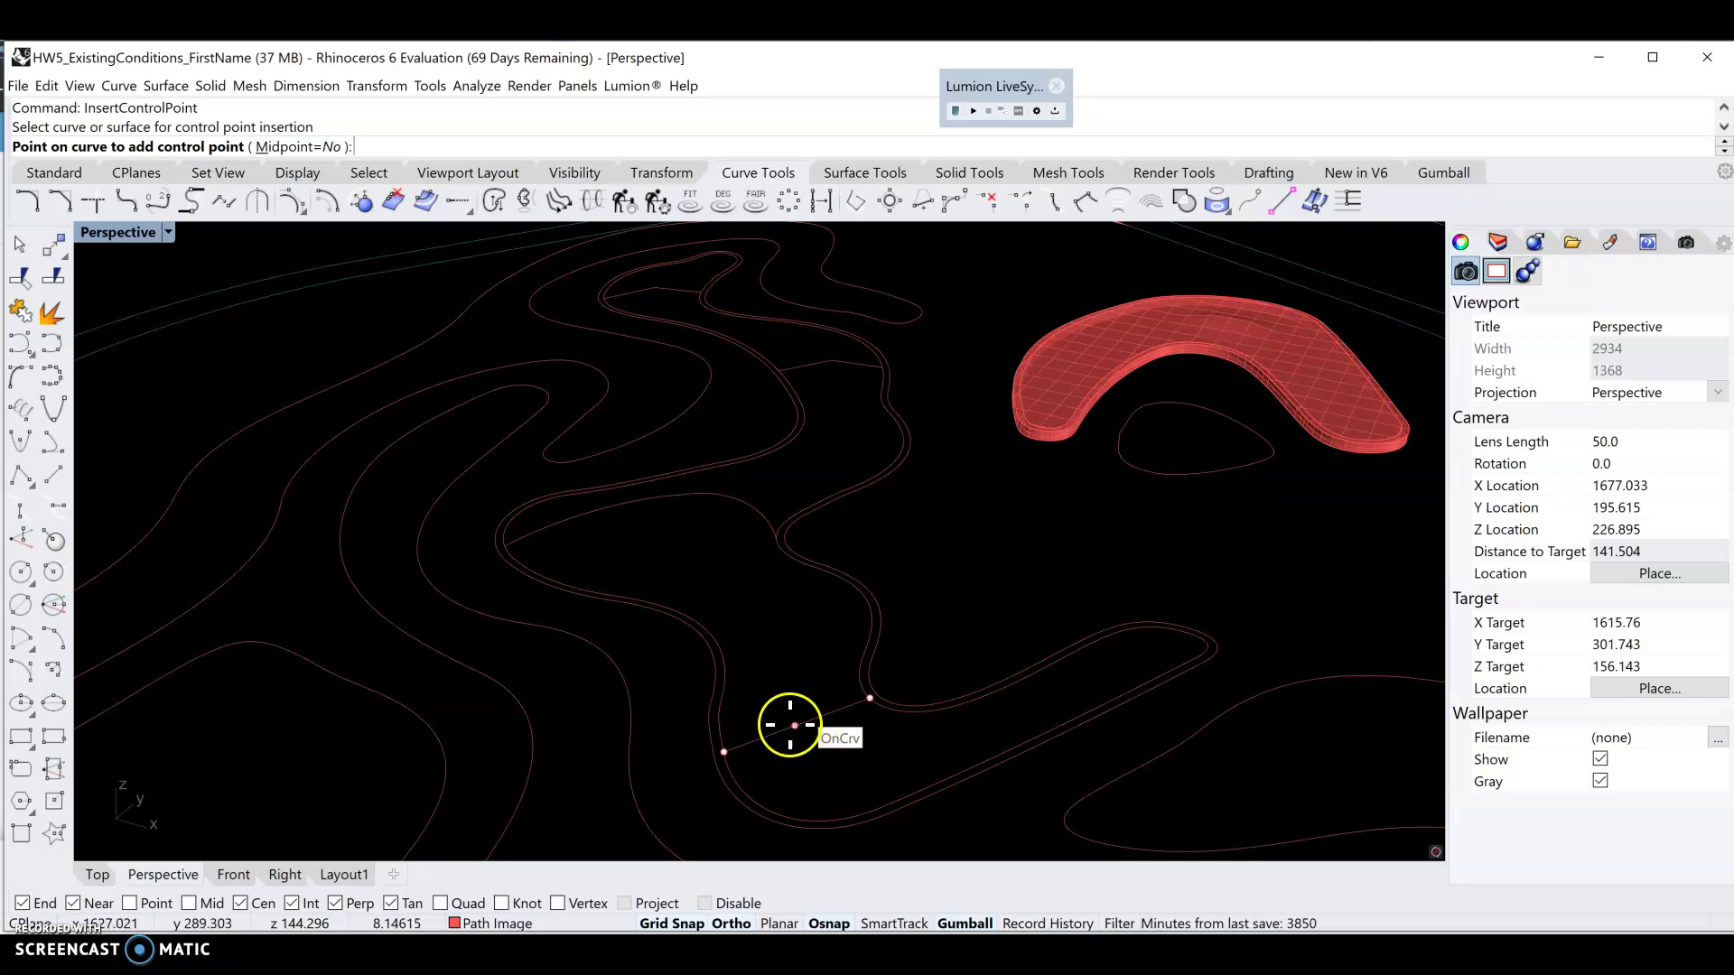
pyautogui.click(823, 715)
pyautogui.click(763, 736)
pyautogui.press('Return')
pyautogui.click(793, 720)
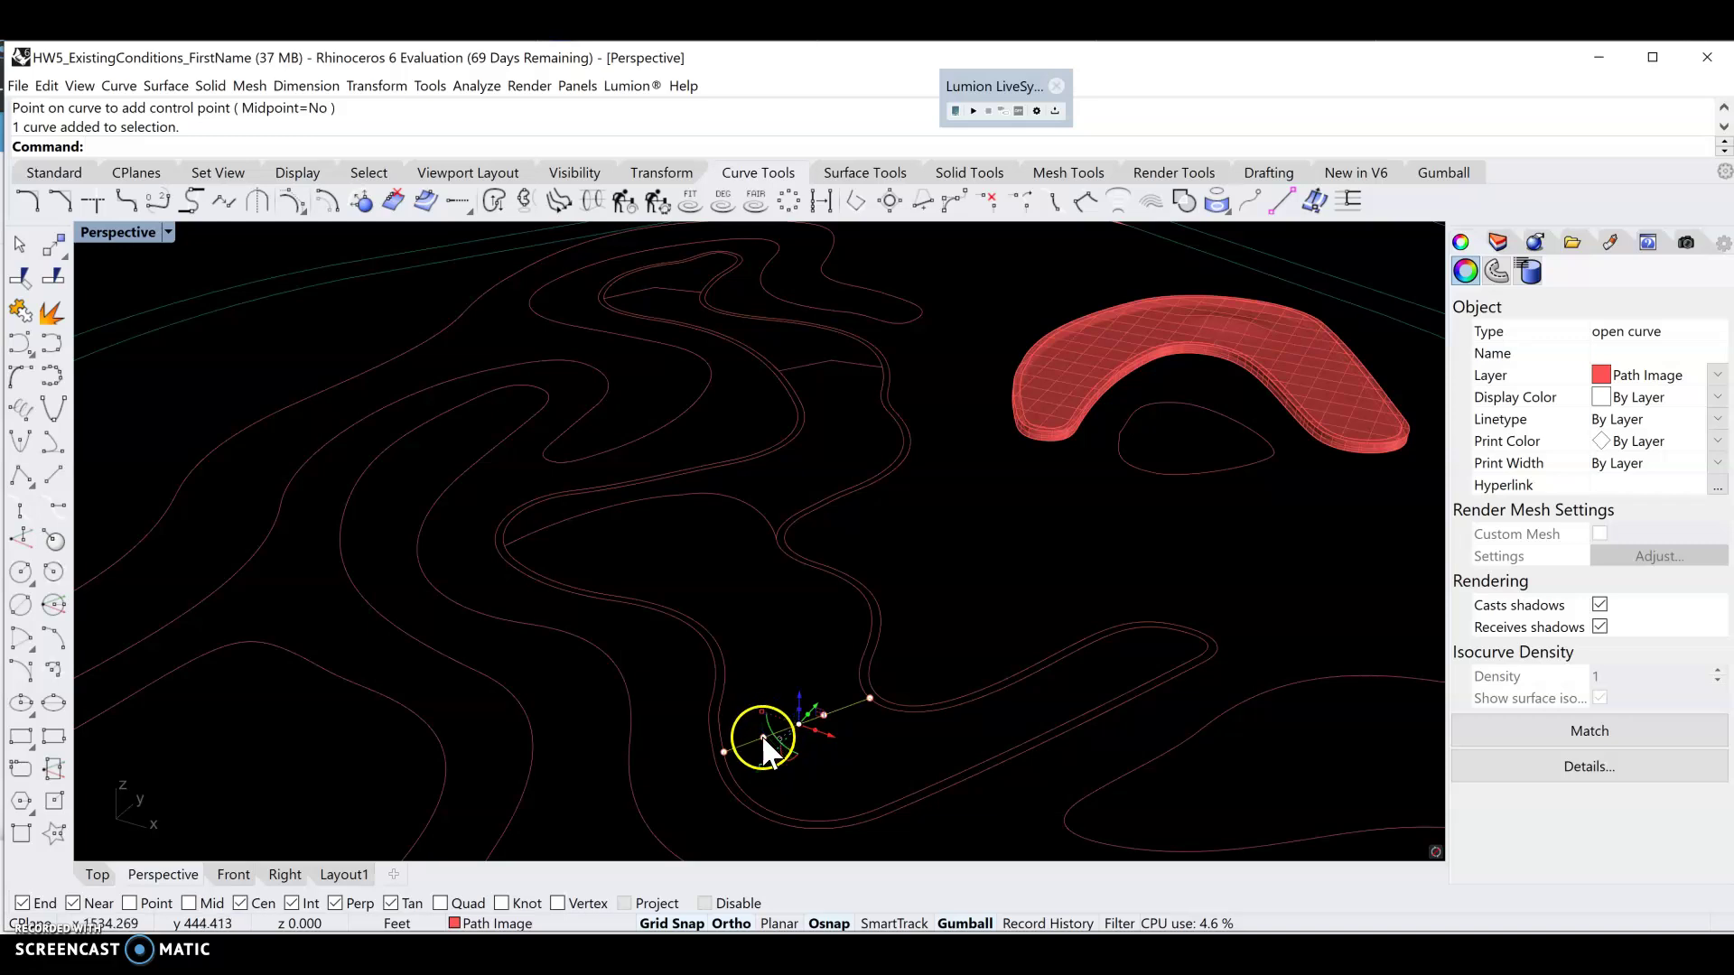
pyautogui.click(815, 661)
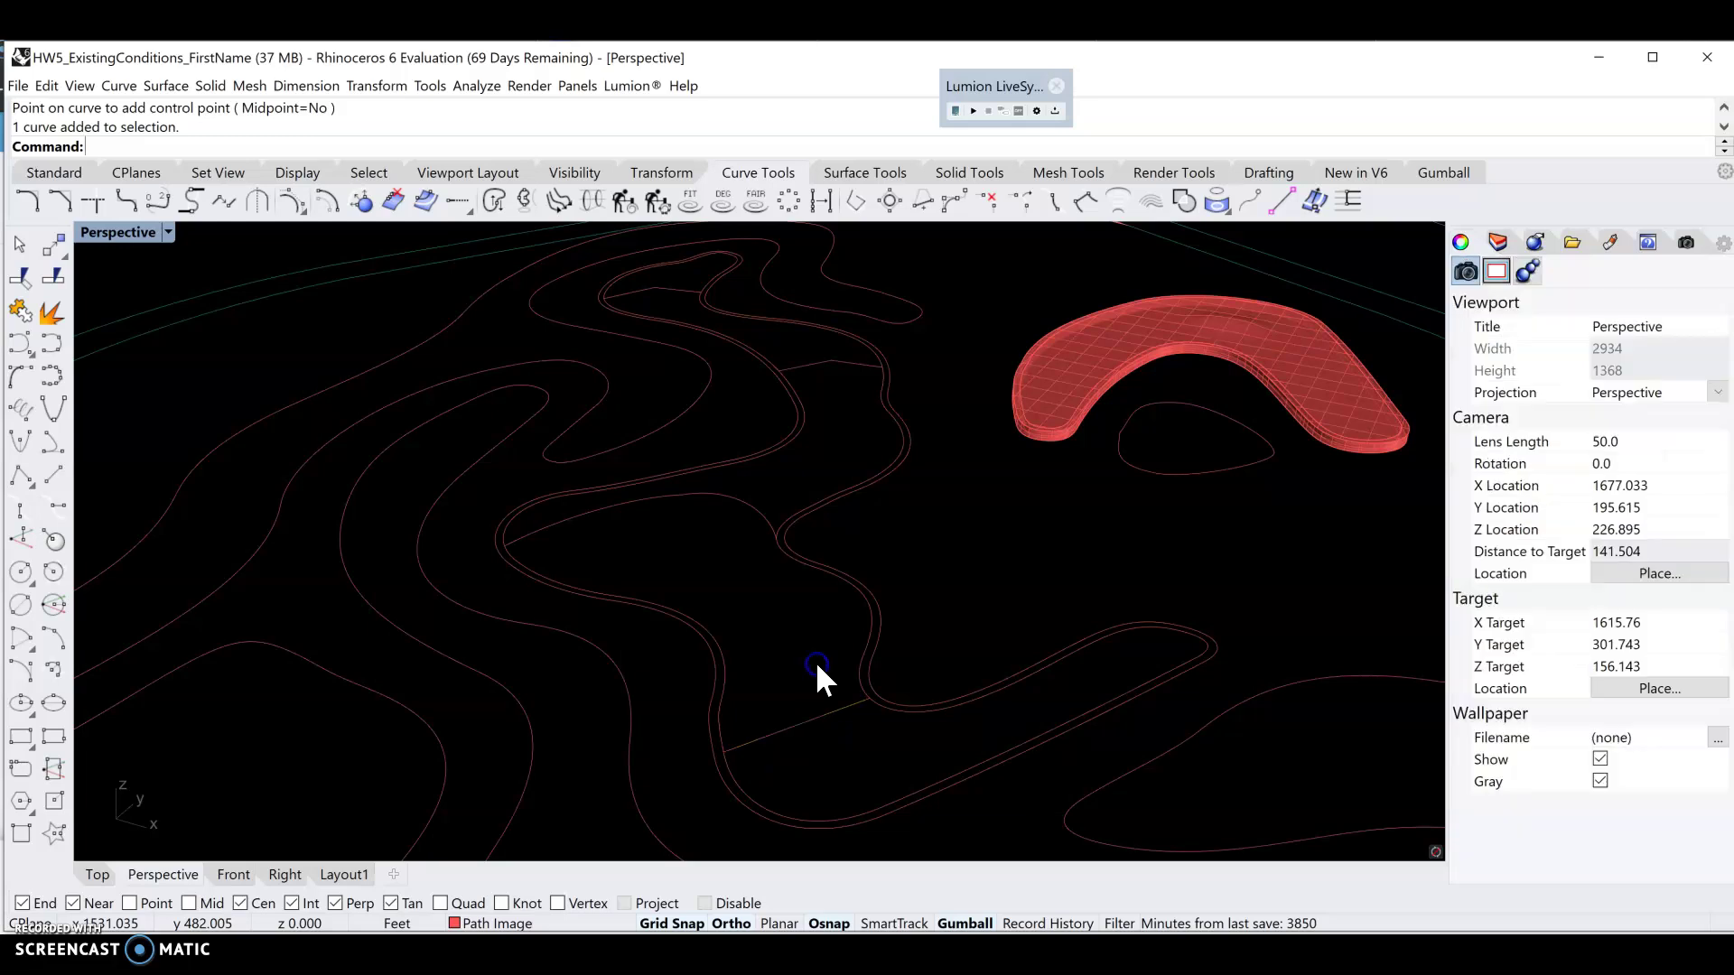
# - Show the cross curve's control points and raise the inner point nearest its right end vertically
pyautogui.click(824, 713)
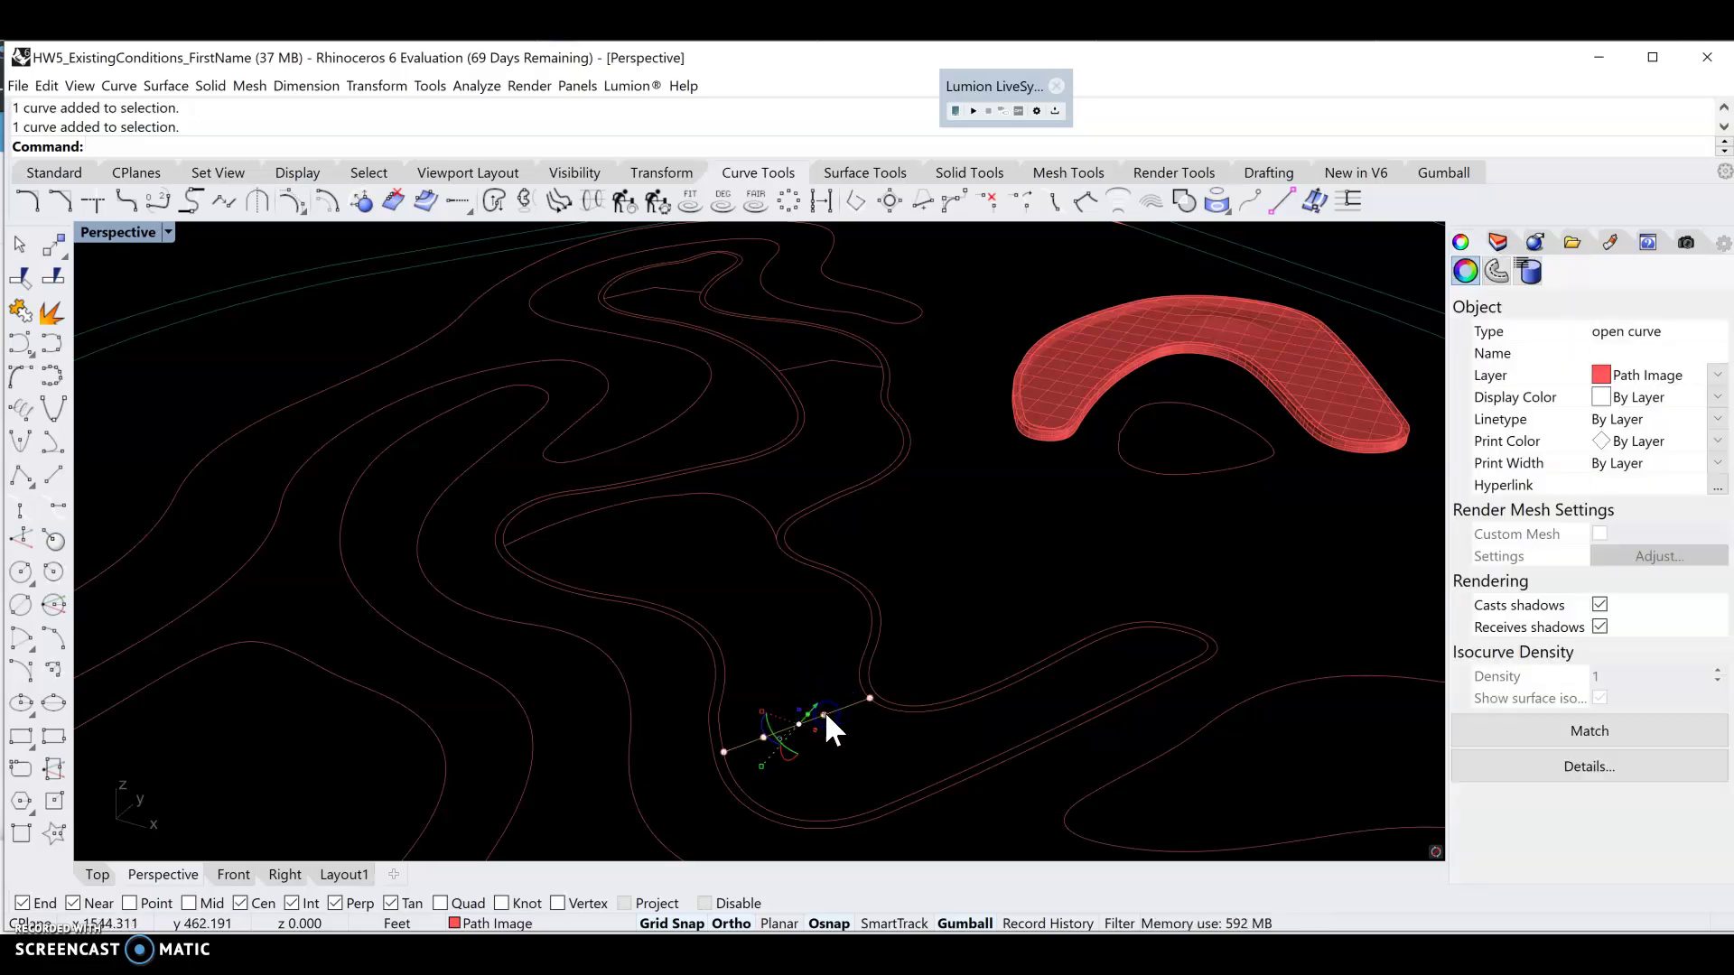
pyautogui.press('F10')
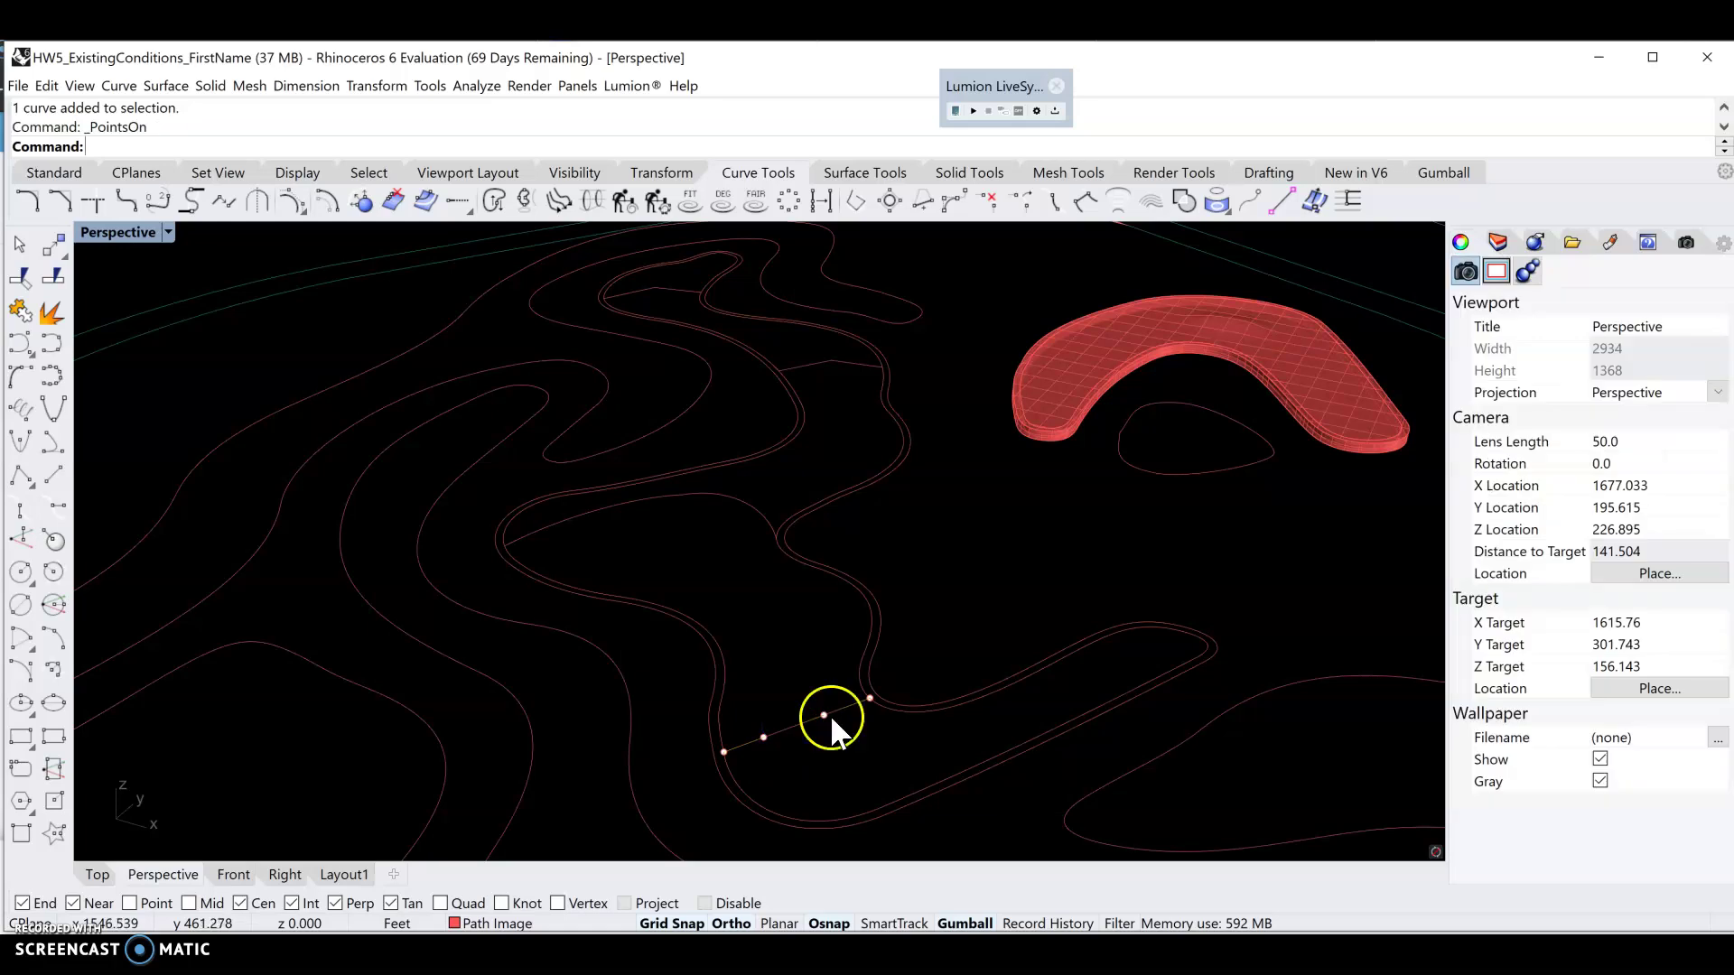
pyautogui.press('F10')
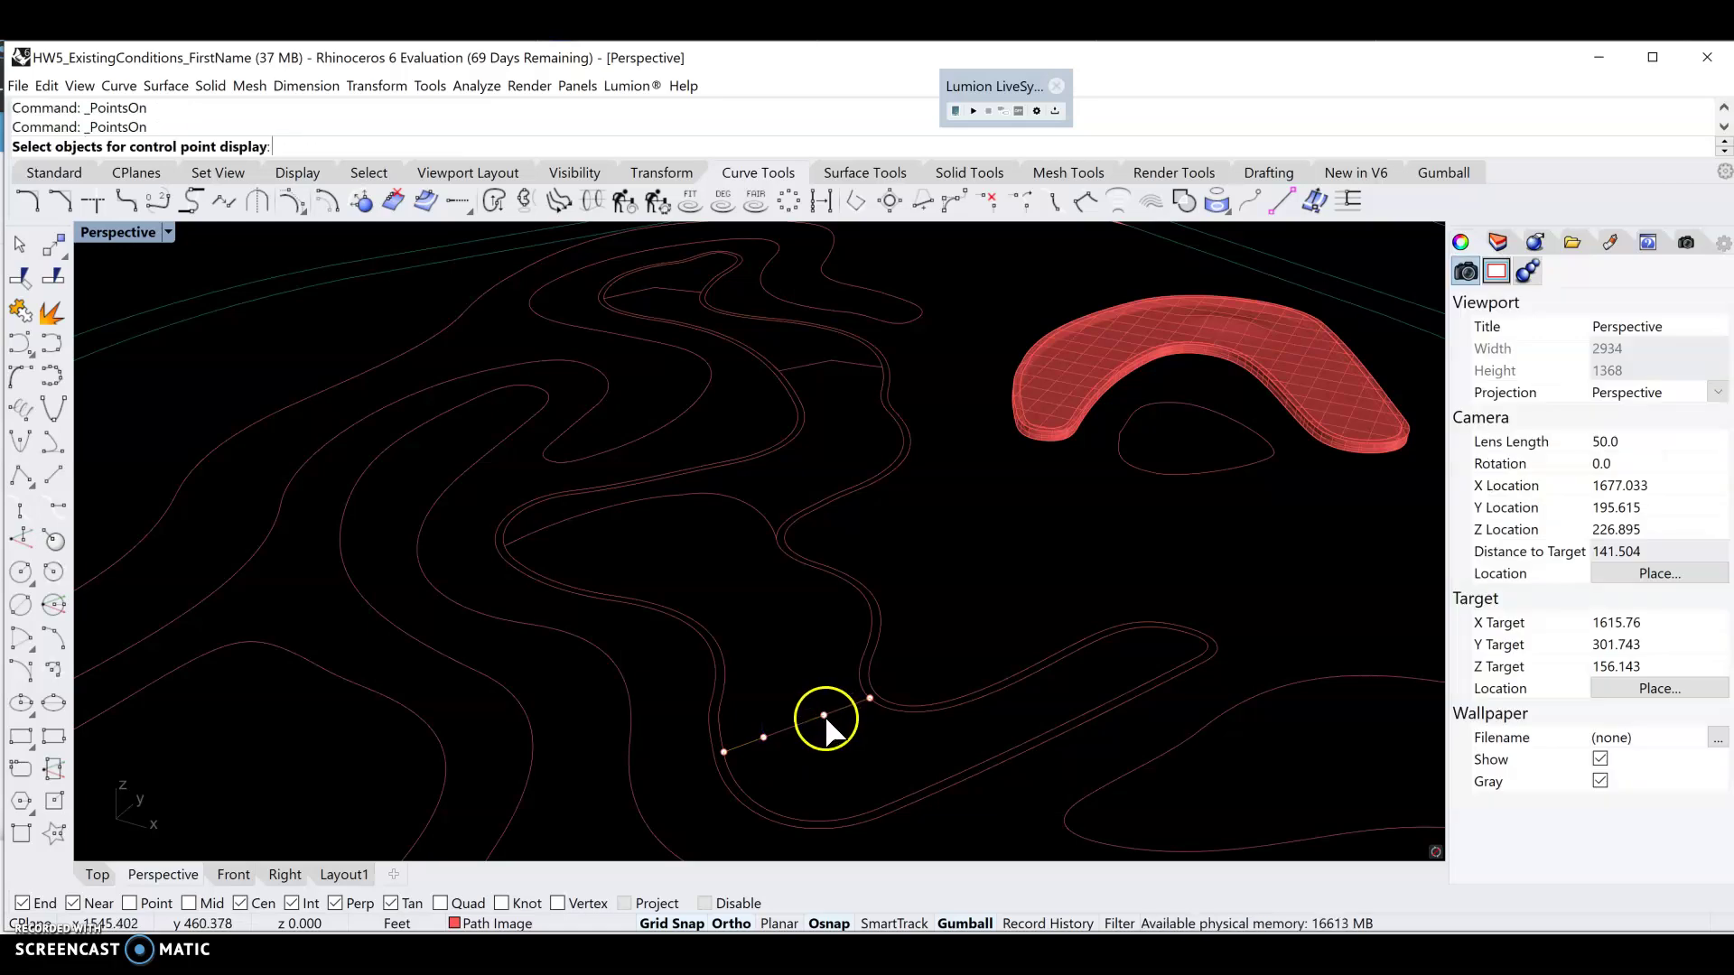
pyautogui.click(822, 712)
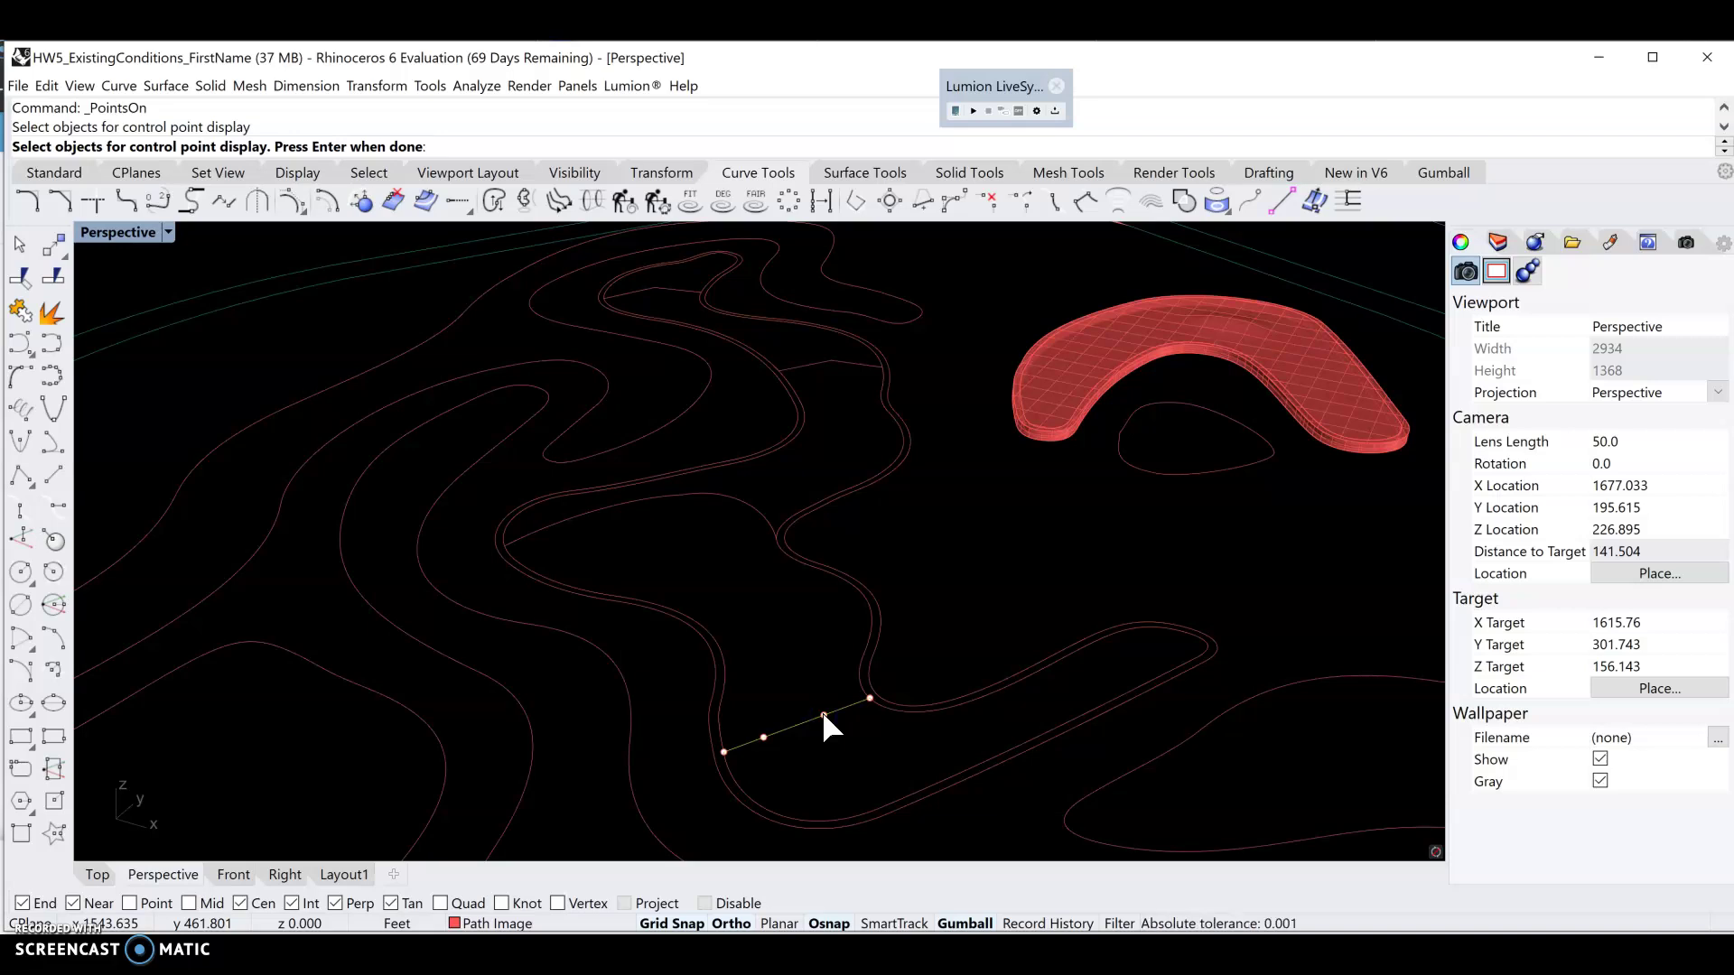
pyautogui.press('Return')
pyautogui.click(822, 712)
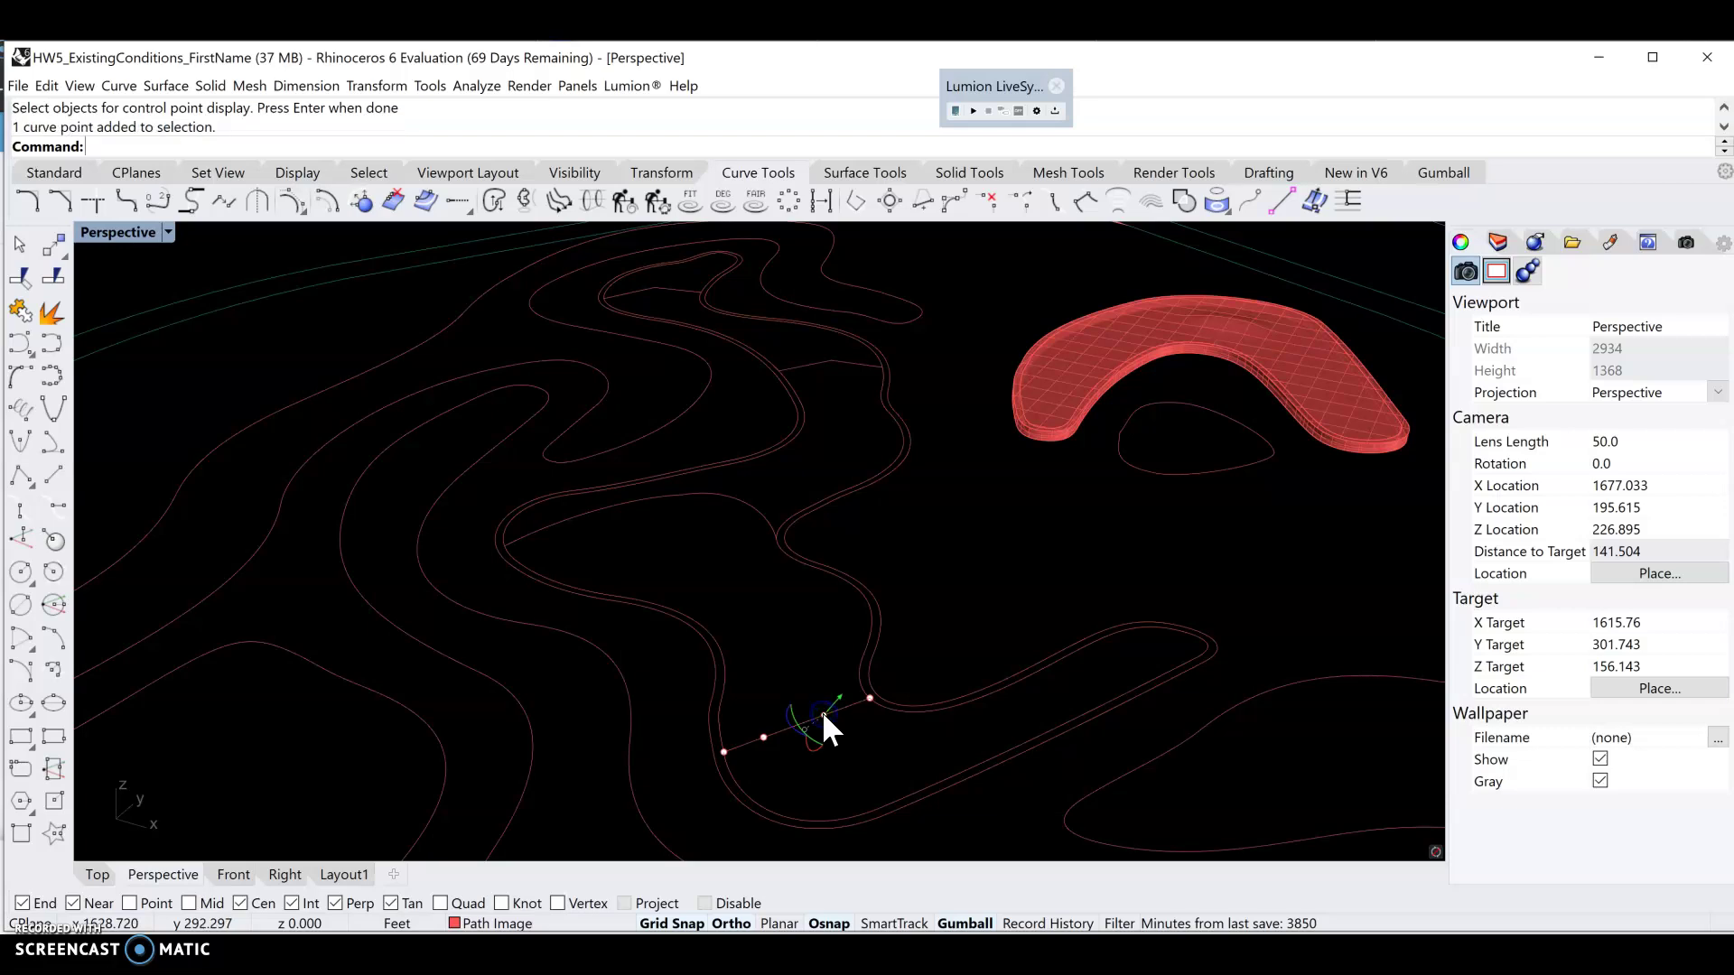
pyautogui.moveTo(823, 713)
pyautogui.mouseDown()
pyautogui.moveTo(859, 452)
pyautogui.moveTo(821, 690)
pyautogui.mouseUp()
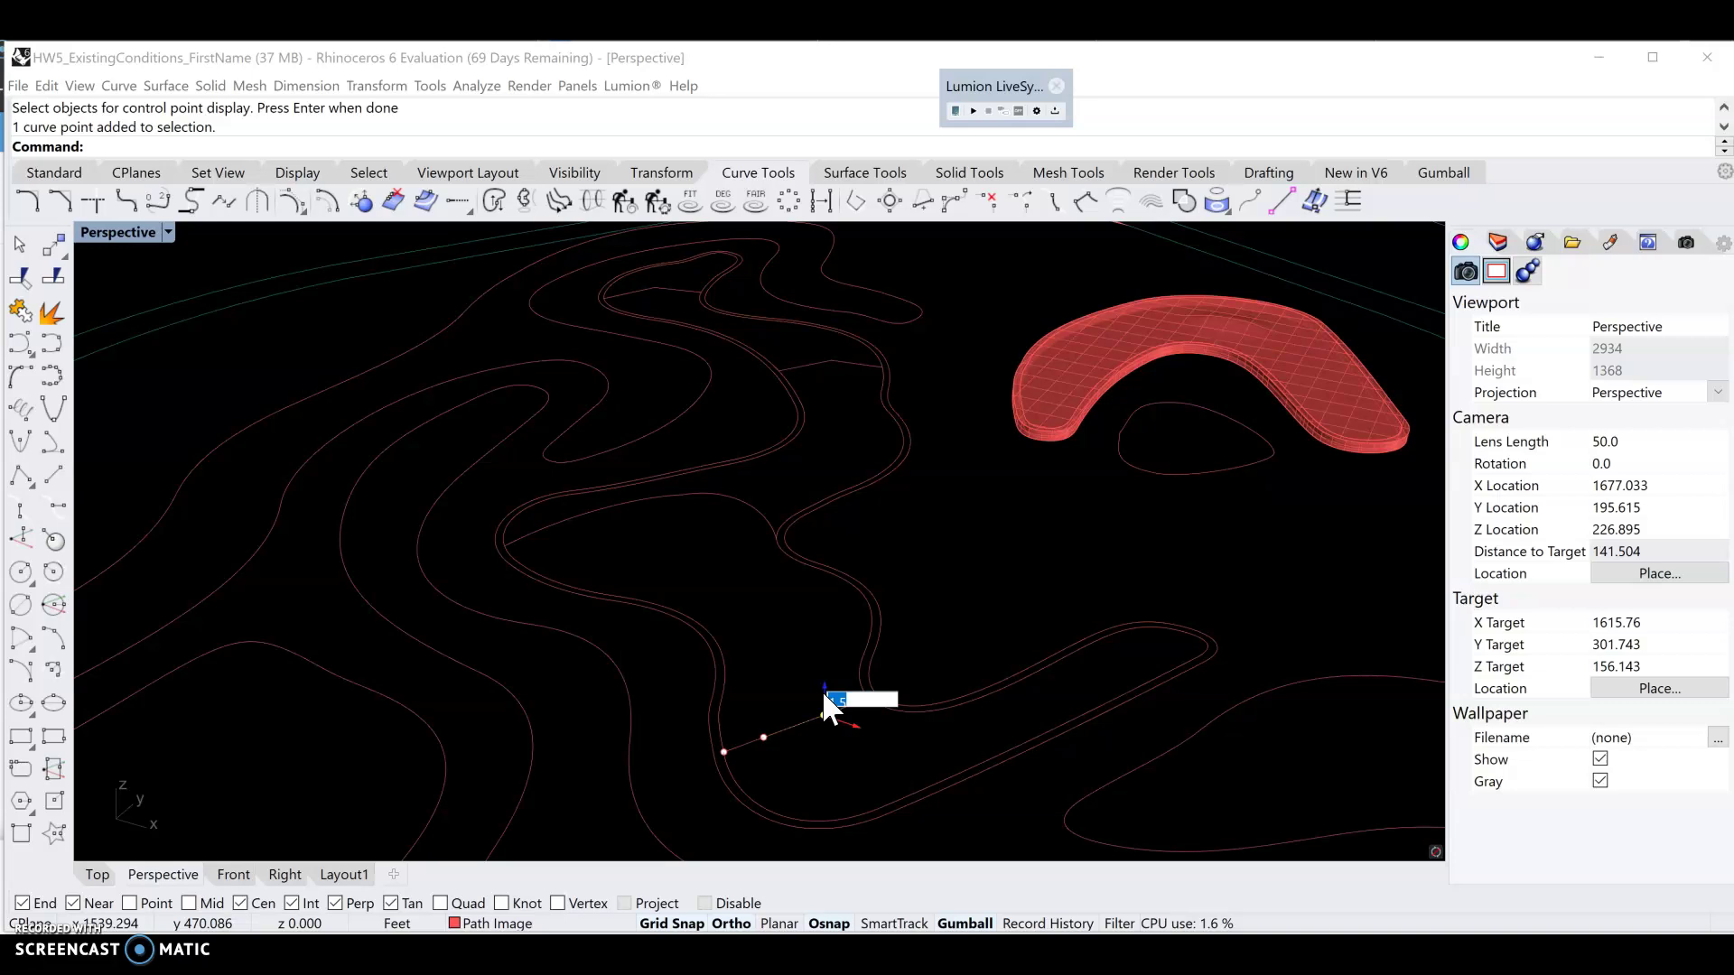
pyautogui.press('Return')
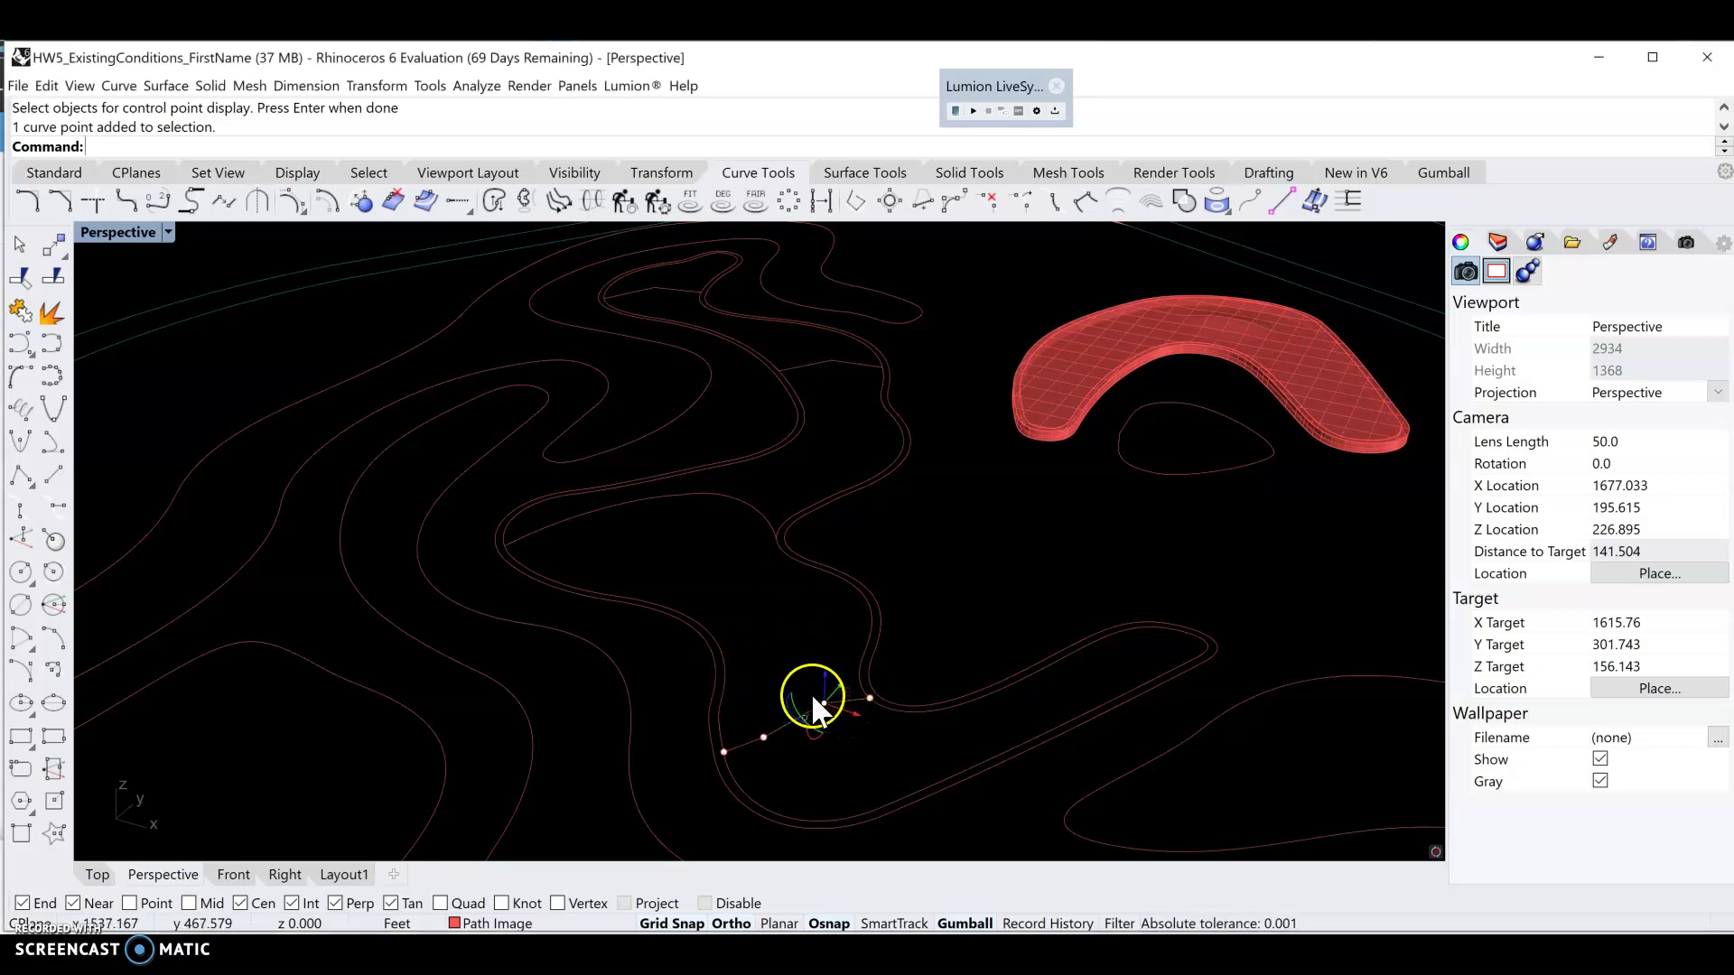
pyautogui.click(962, 581)
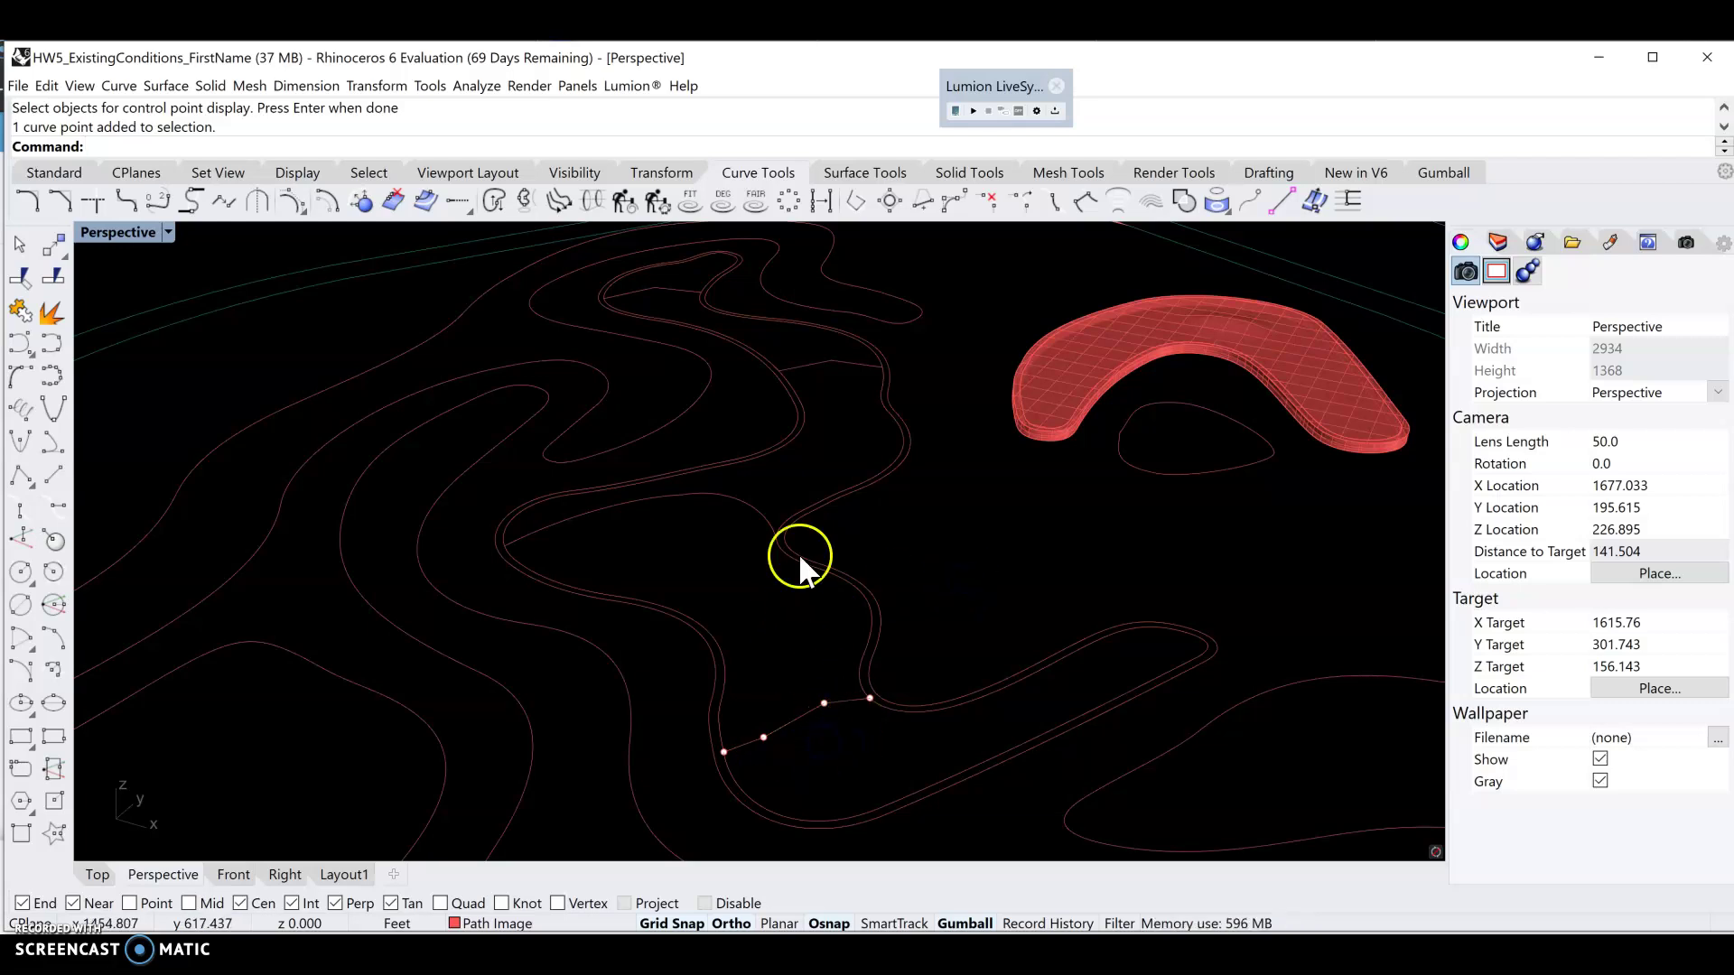
pyautogui.rightClick(670, 753)
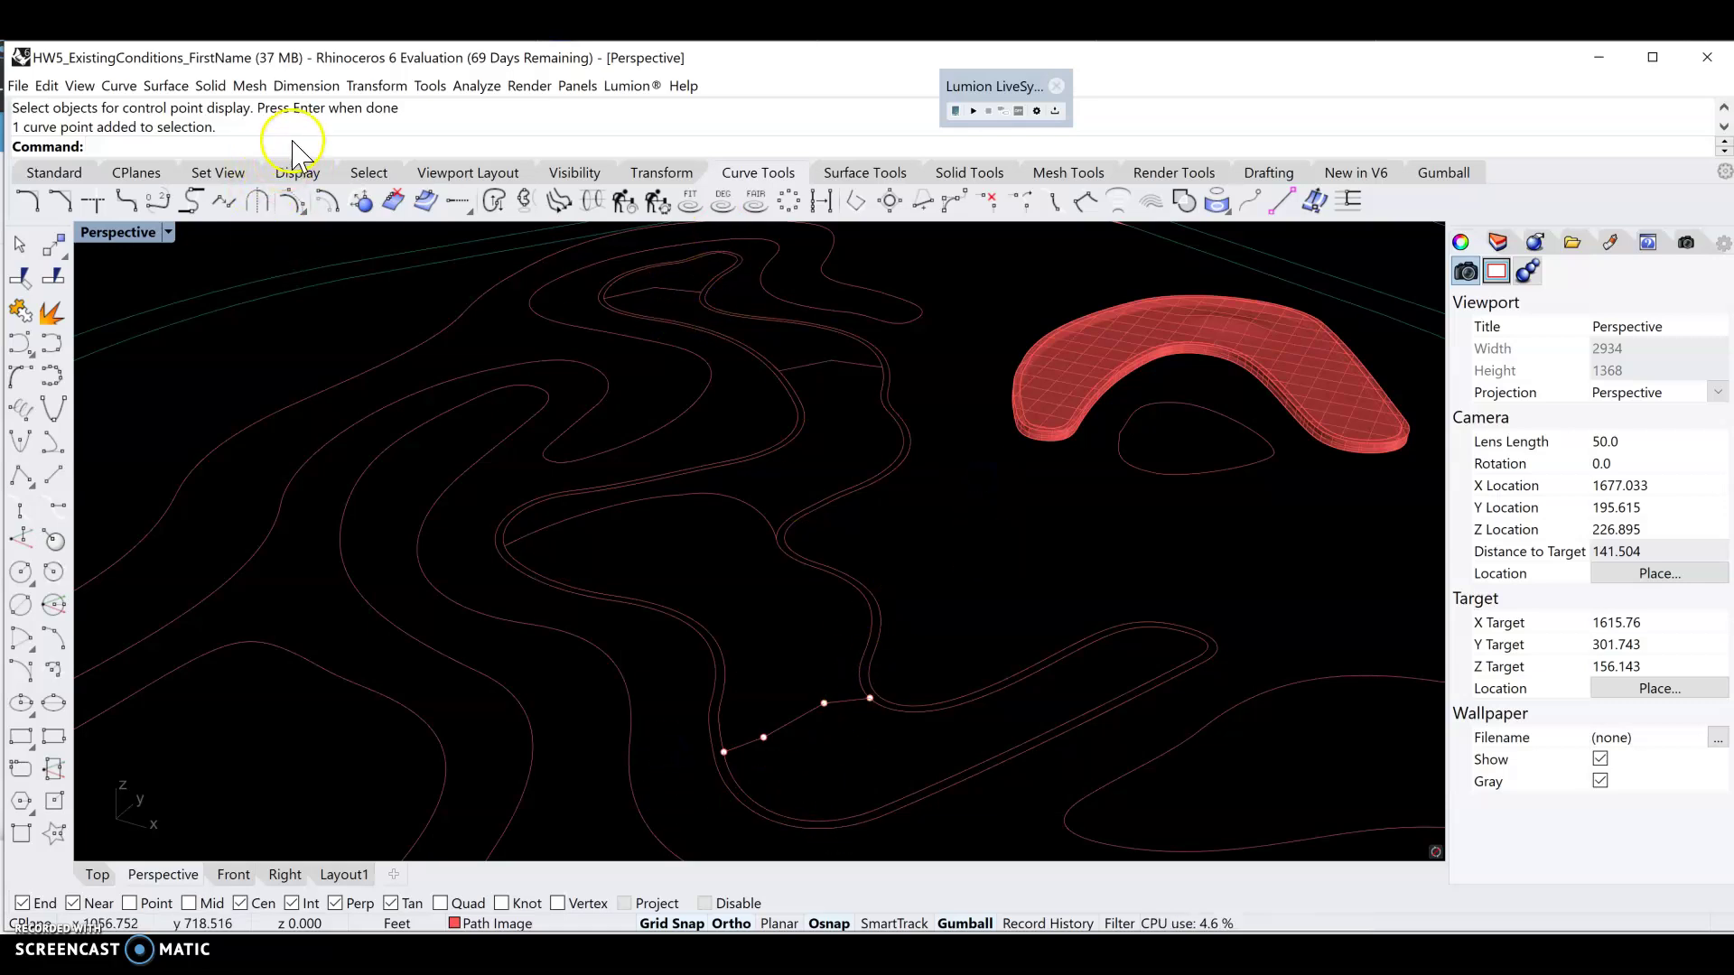
# - Try lofting the four cross curves in Normal style, rebuilt with 20 control points, and delete the resulting surface
pyautogui.write('Loft')
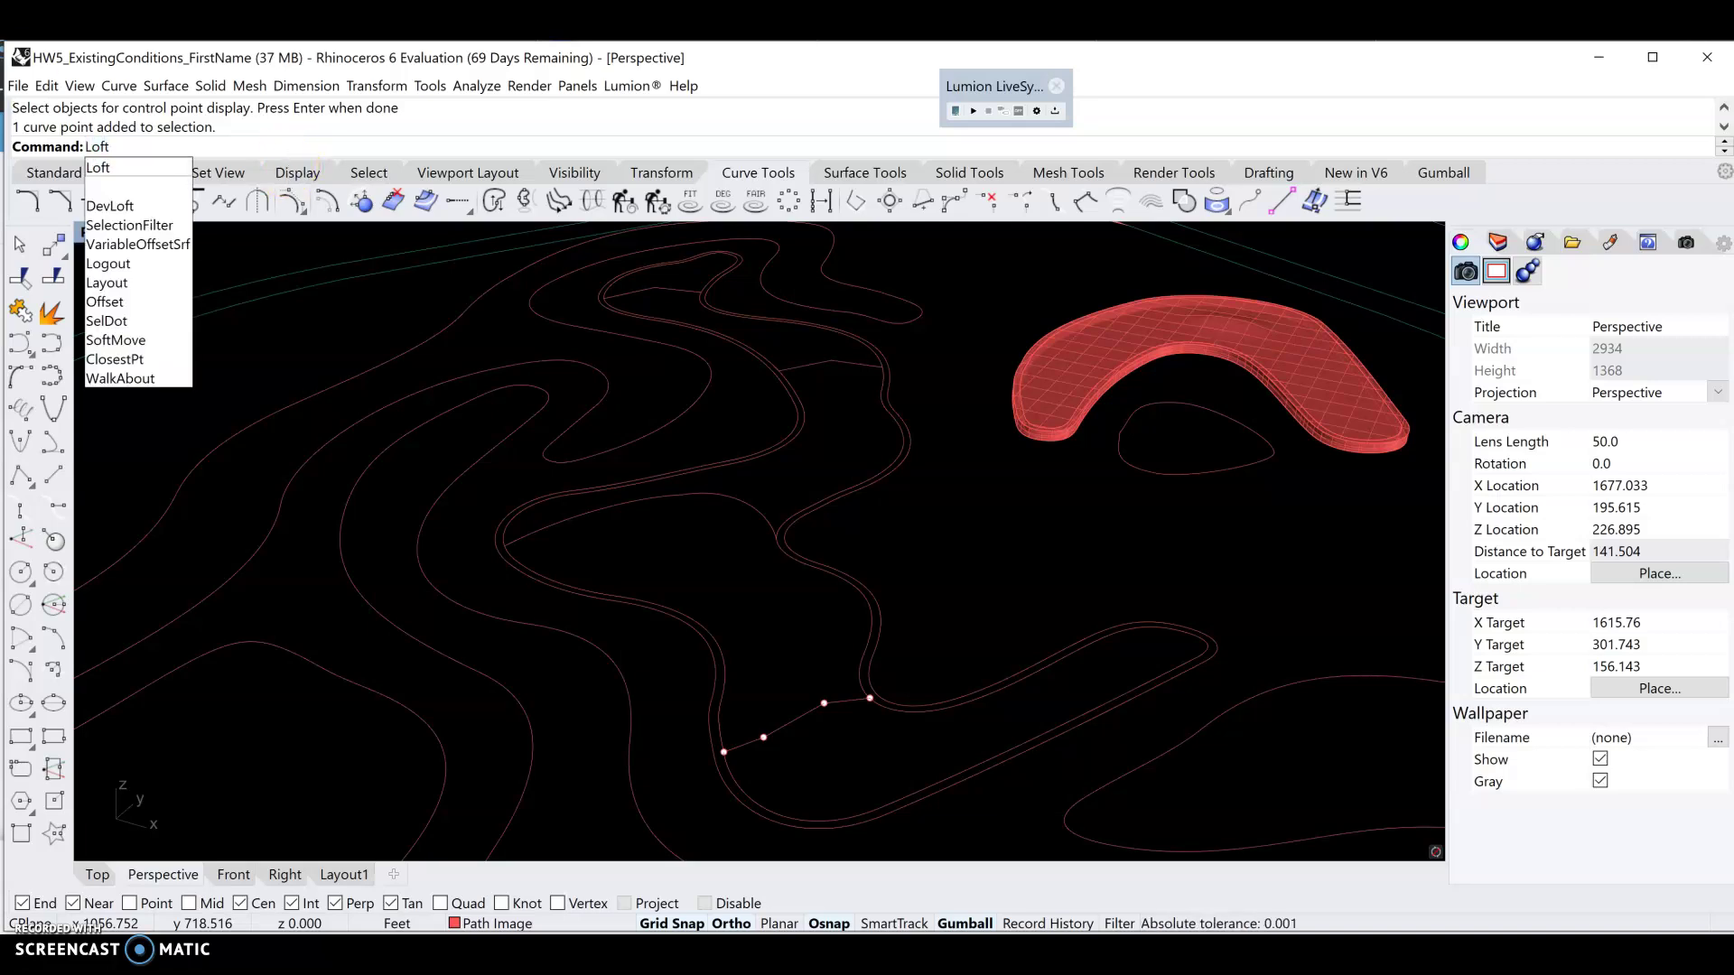
pyautogui.click(101, 164)
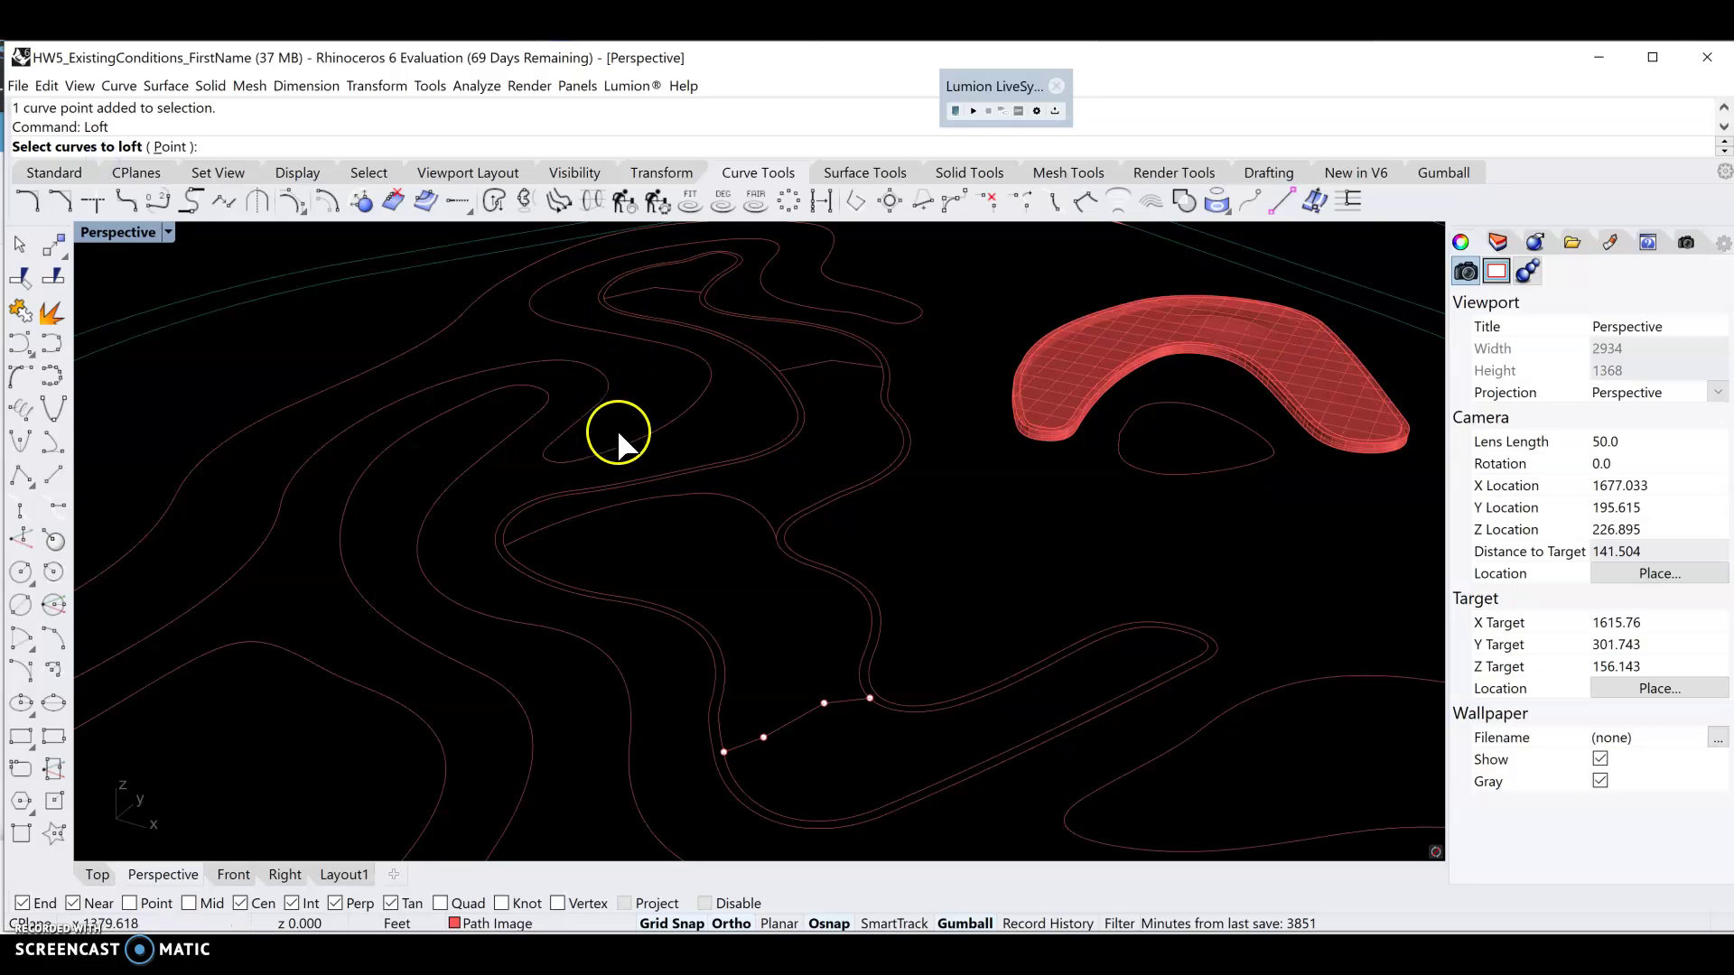
pyautogui.click(695, 496)
pyautogui.click(811, 359)
pyautogui.click(685, 289)
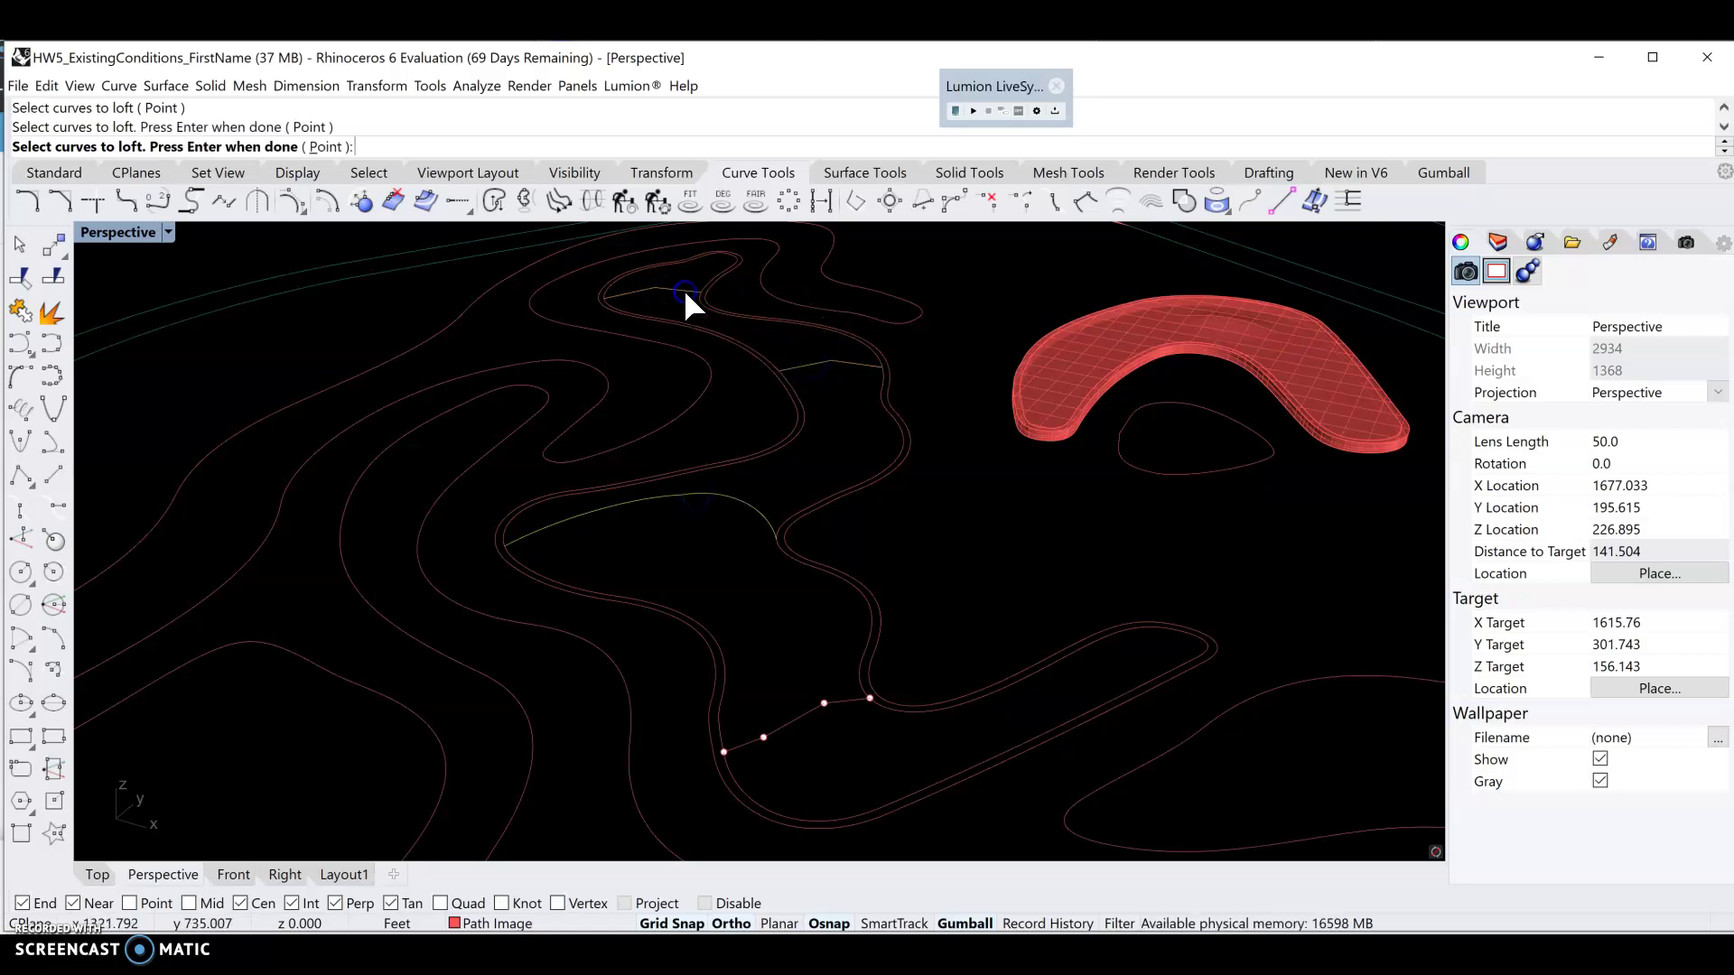
pyautogui.click(841, 694)
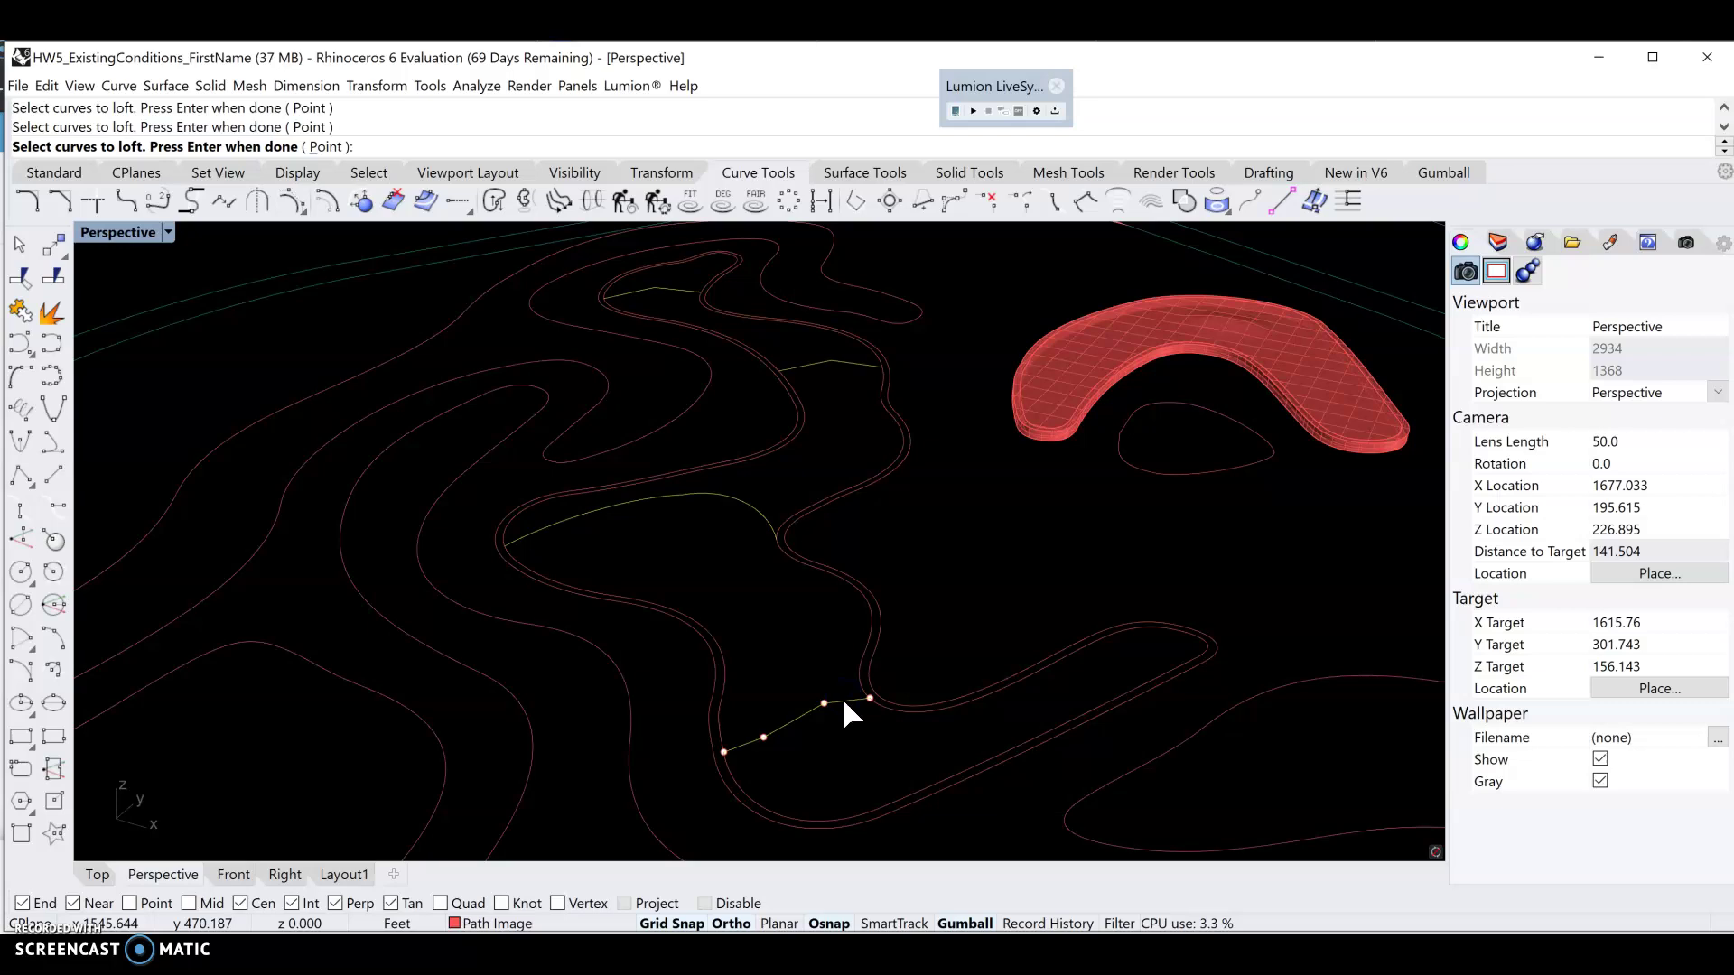
pyautogui.press('Return')
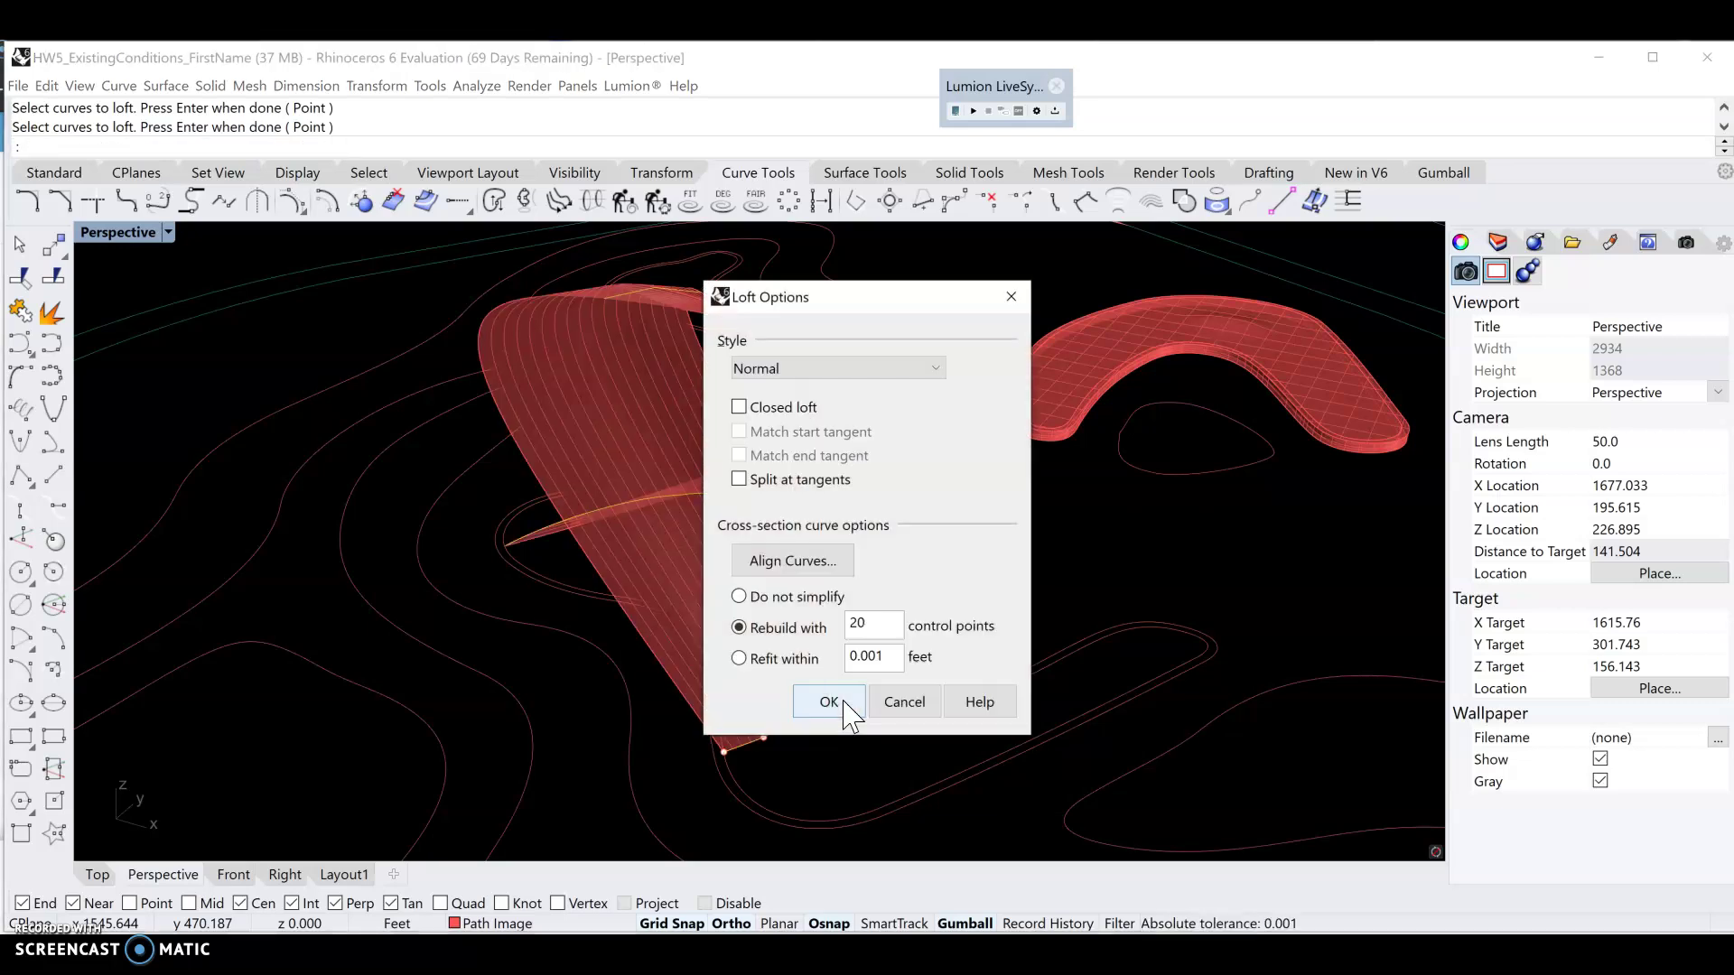
pyautogui.click(820, 718)
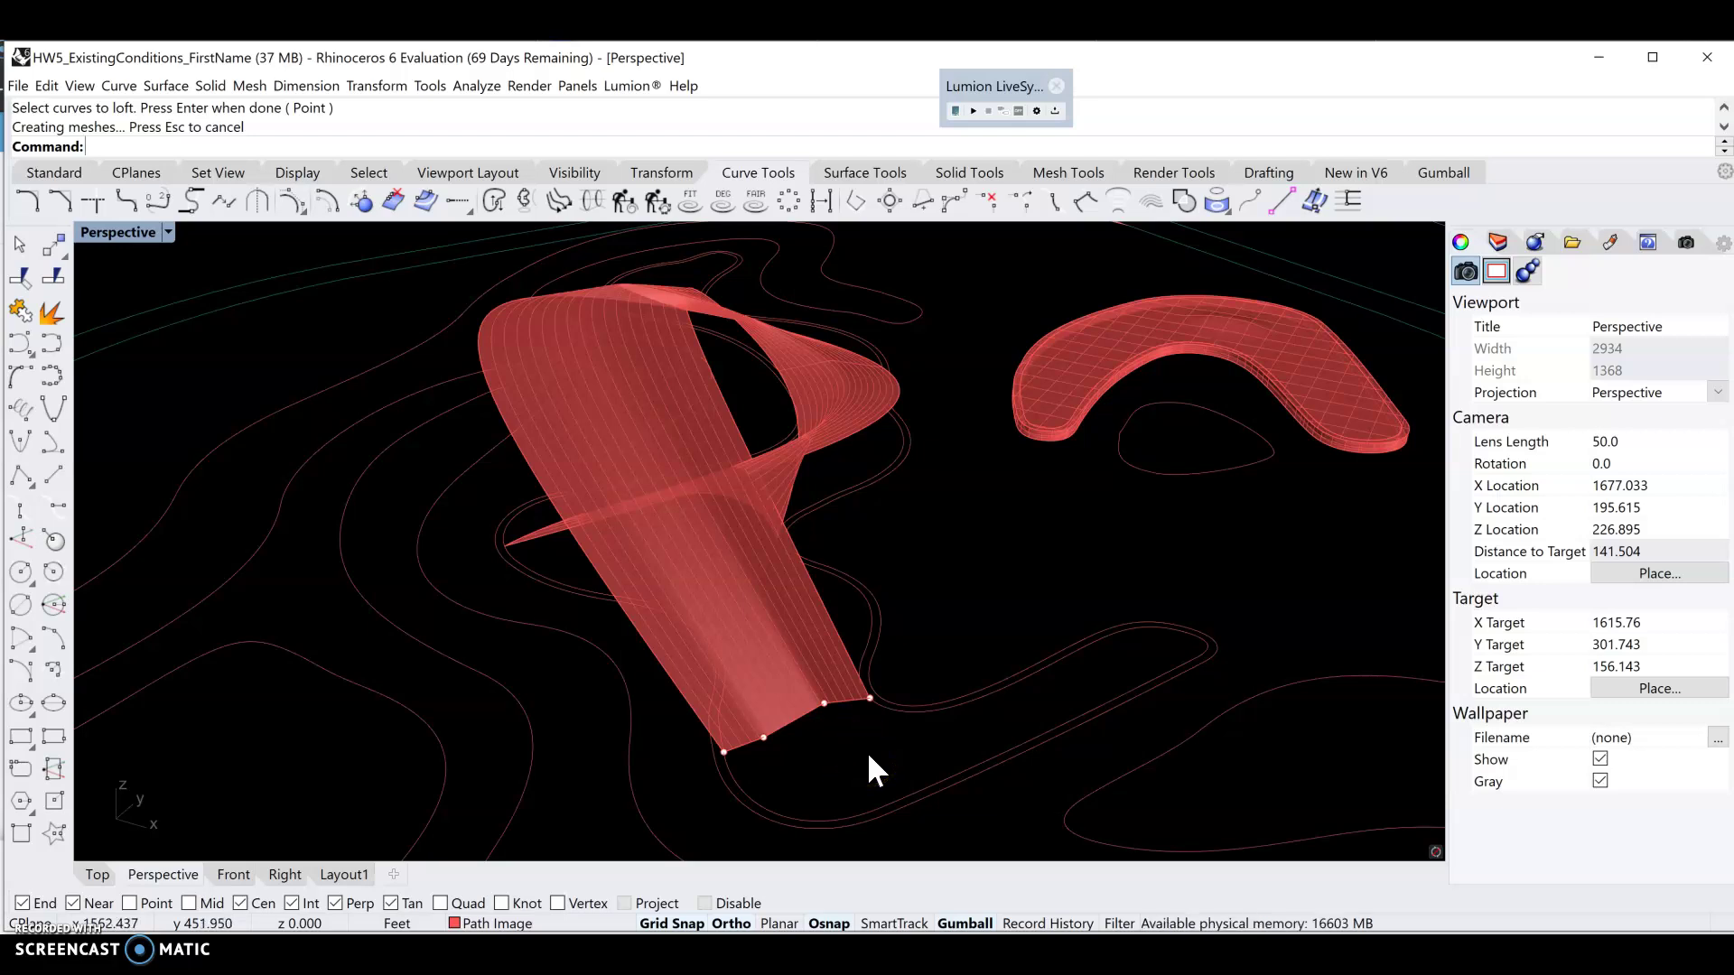
pyautogui.click(806, 655)
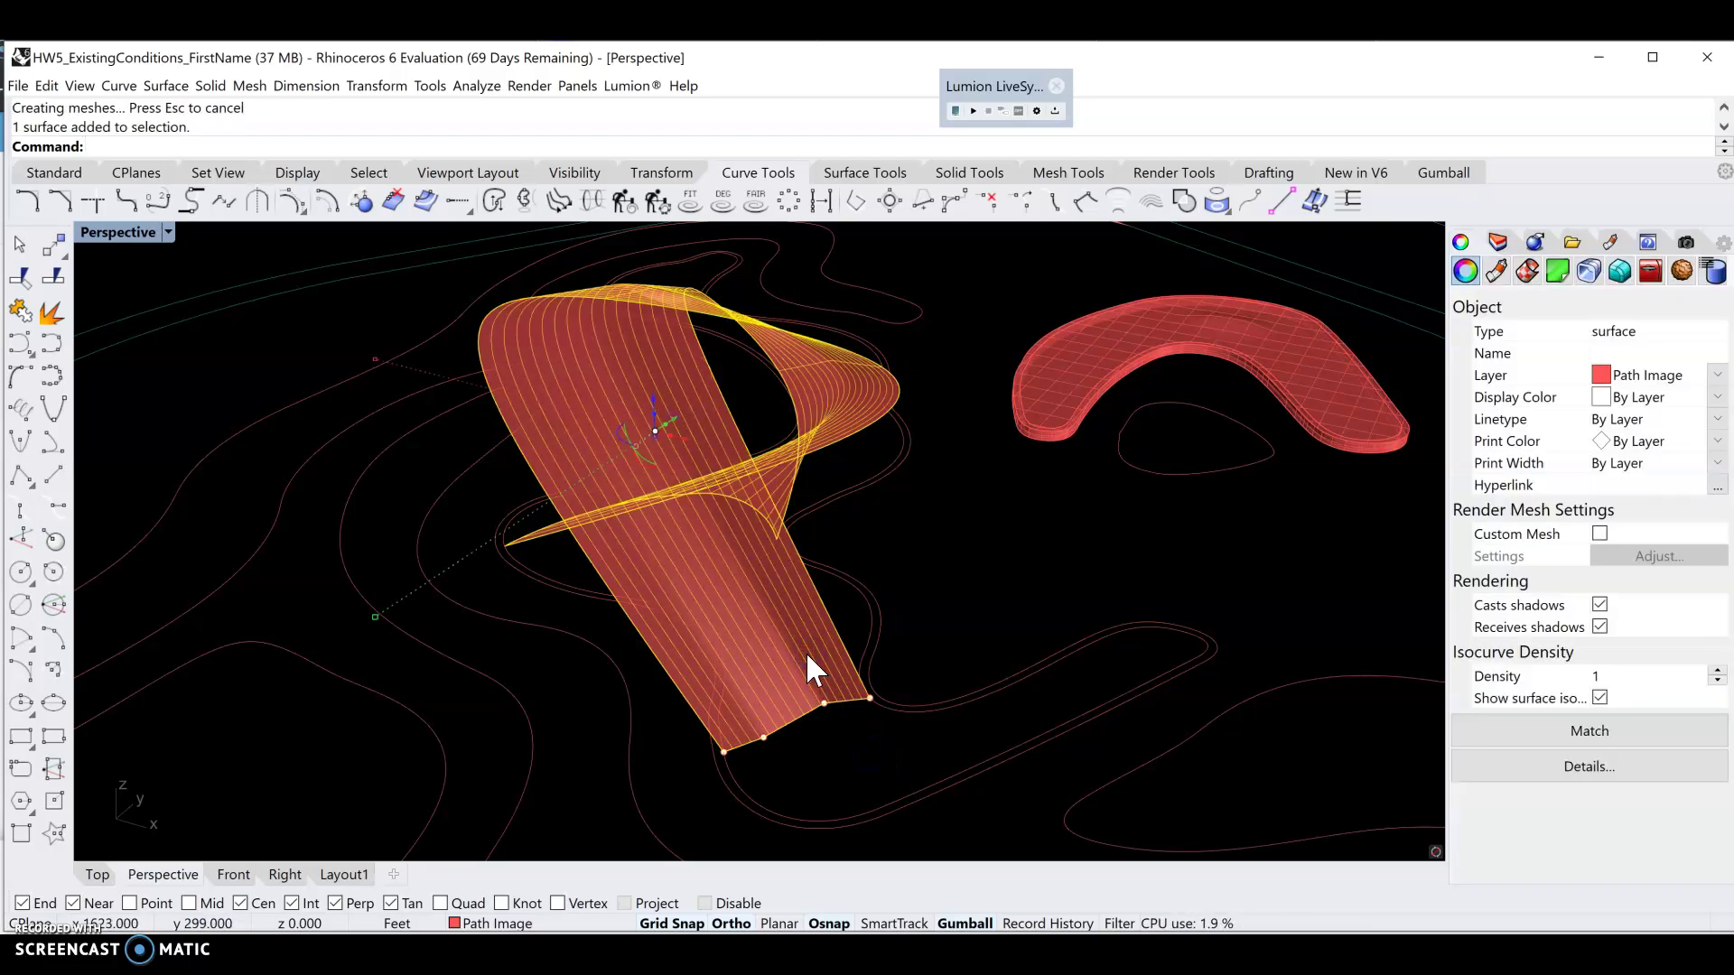
pyautogui.press('Delete')
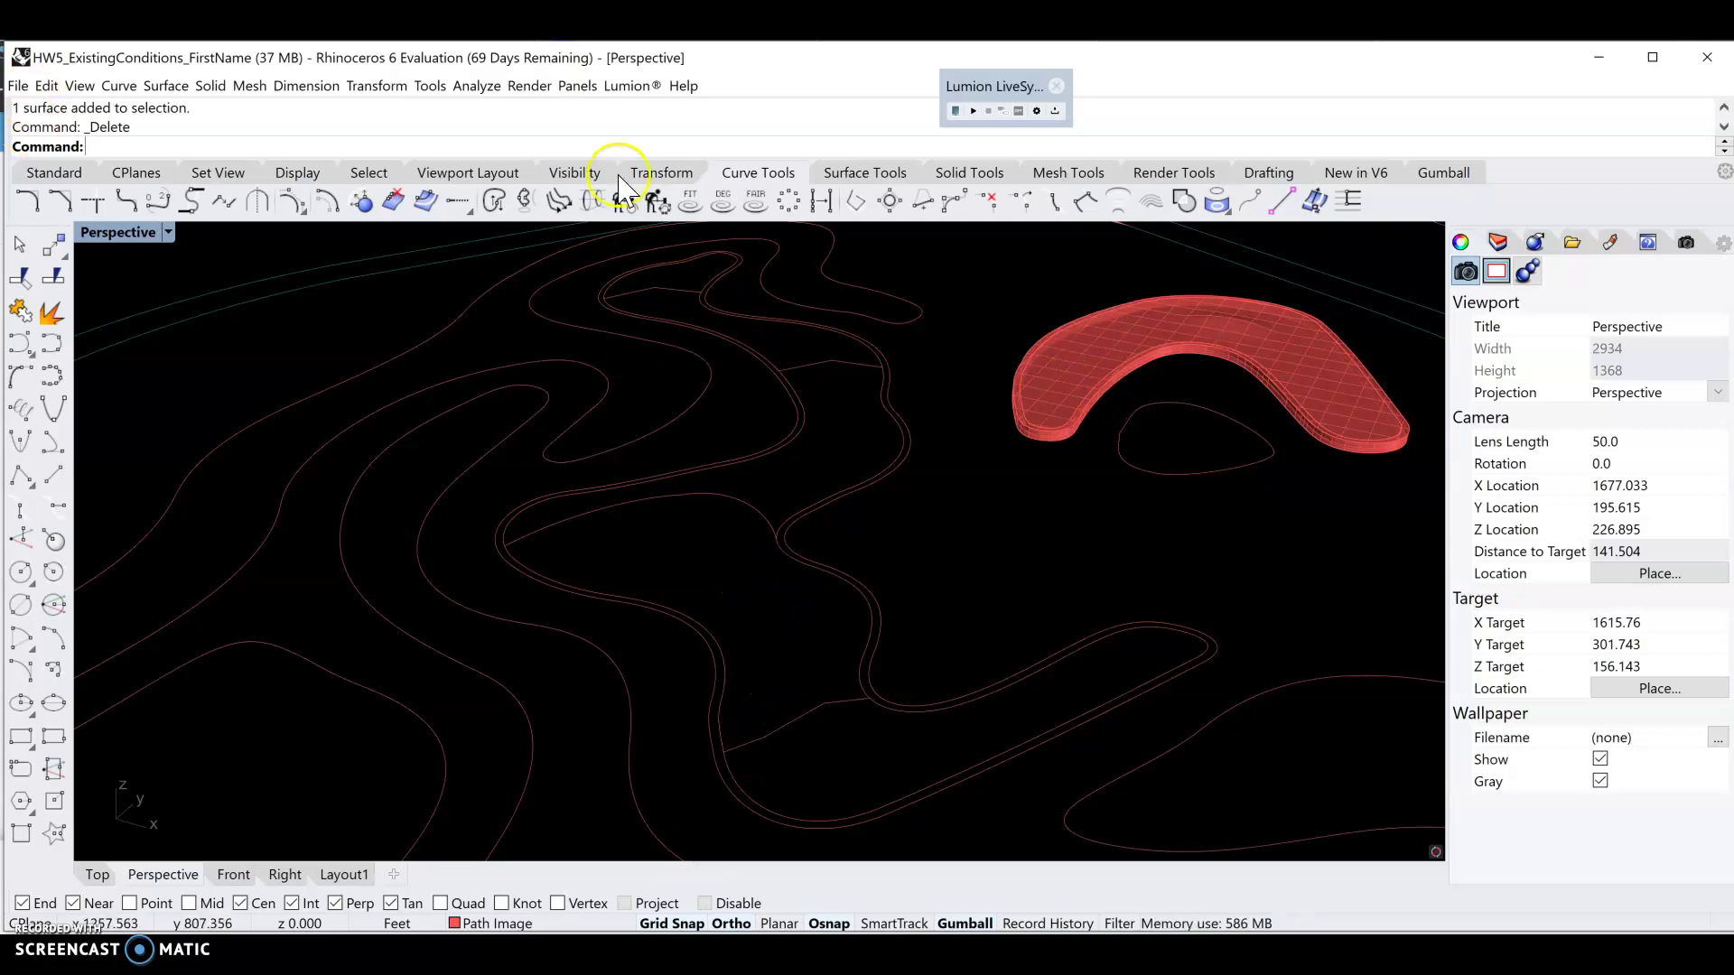
# - Create a Patch surface through the four cross curves and the inner winding outline, using 20 U and 20 V spans, stiffness 1 and automatic trim
pyautogui.write('Patch')
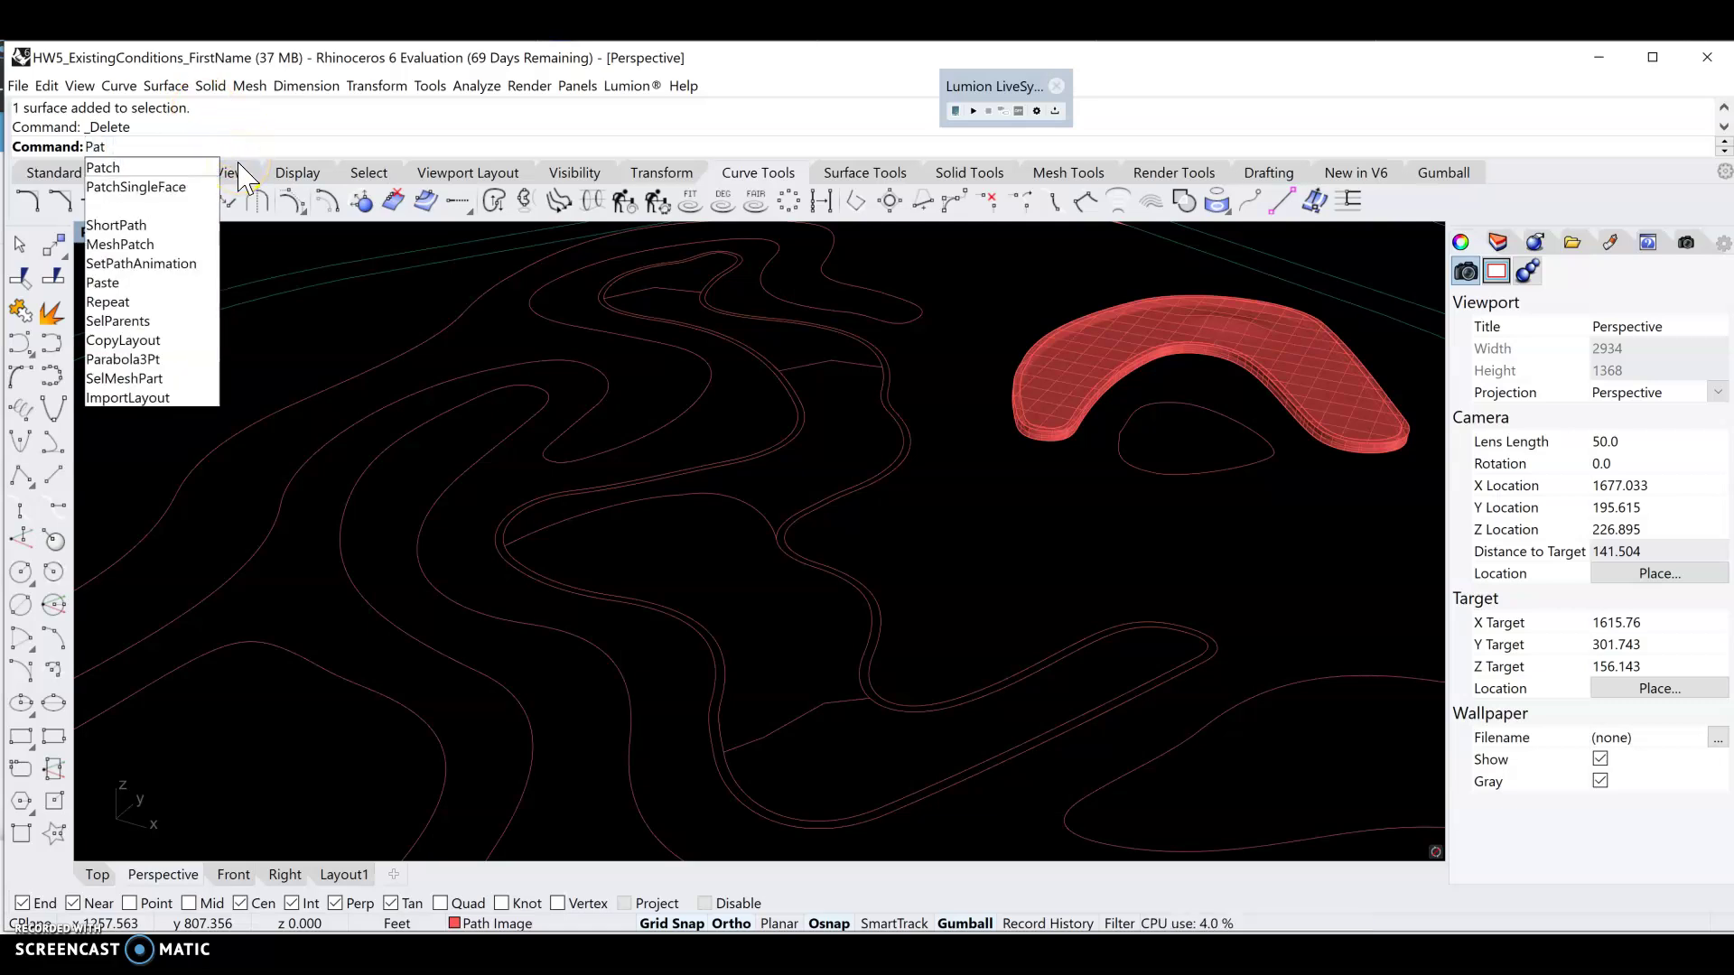
pyautogui.click(123, 167)
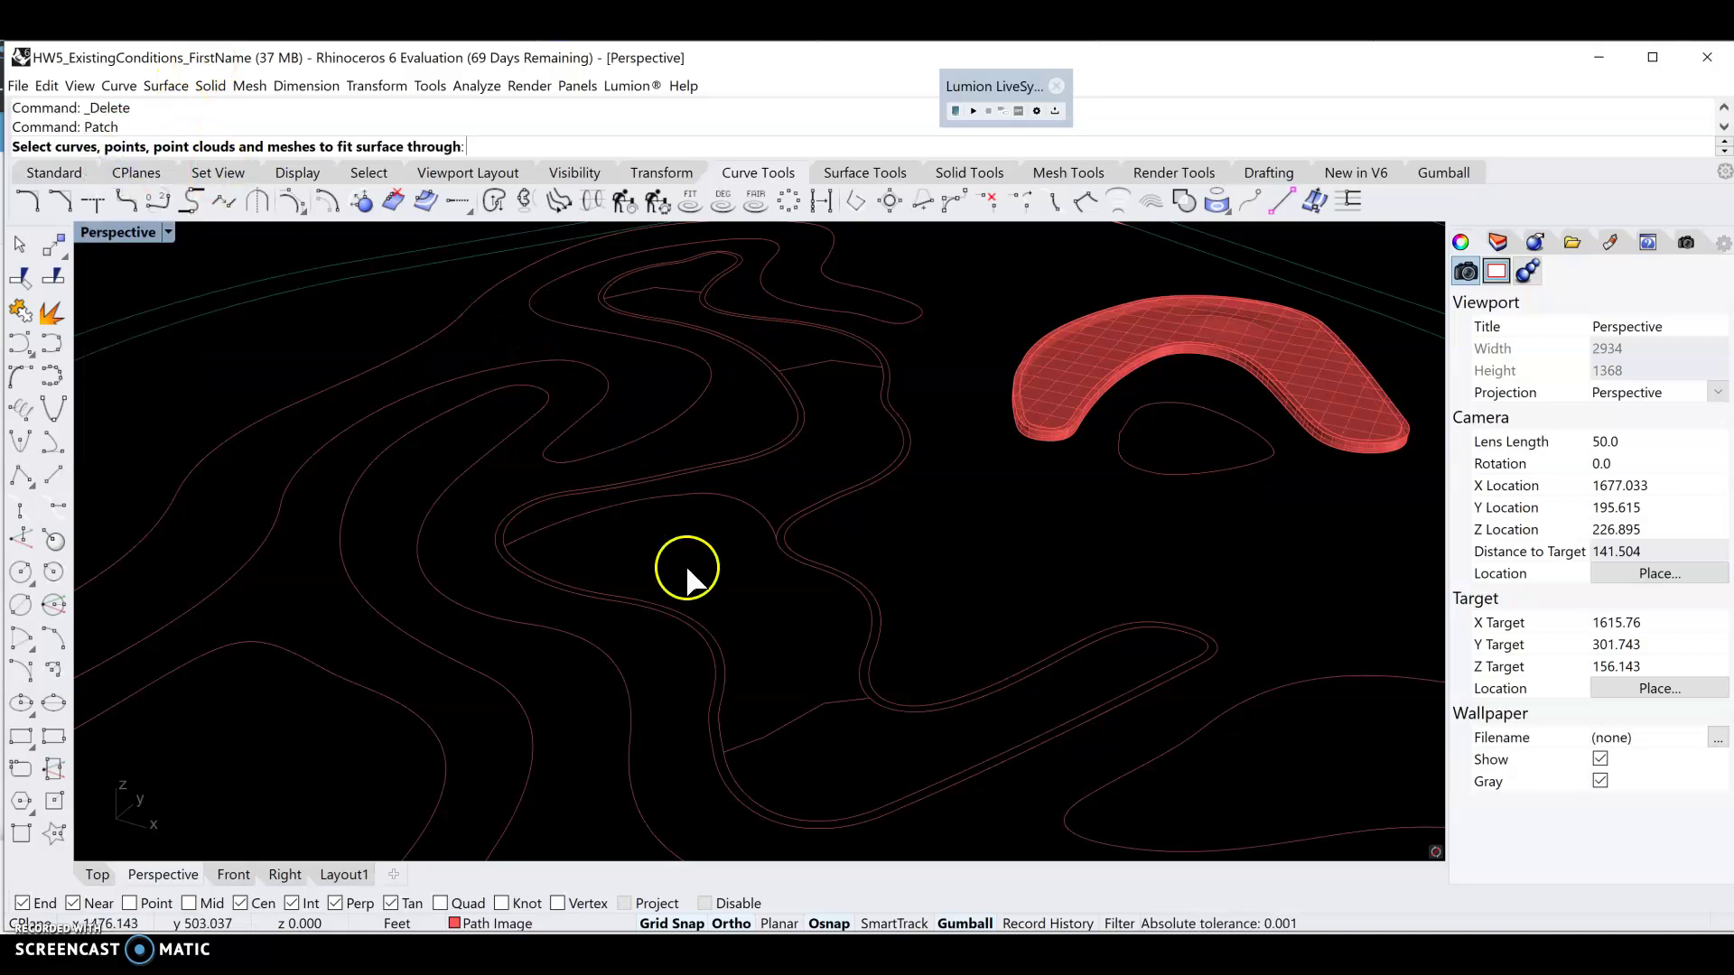
pyautogui.click(803, 719)
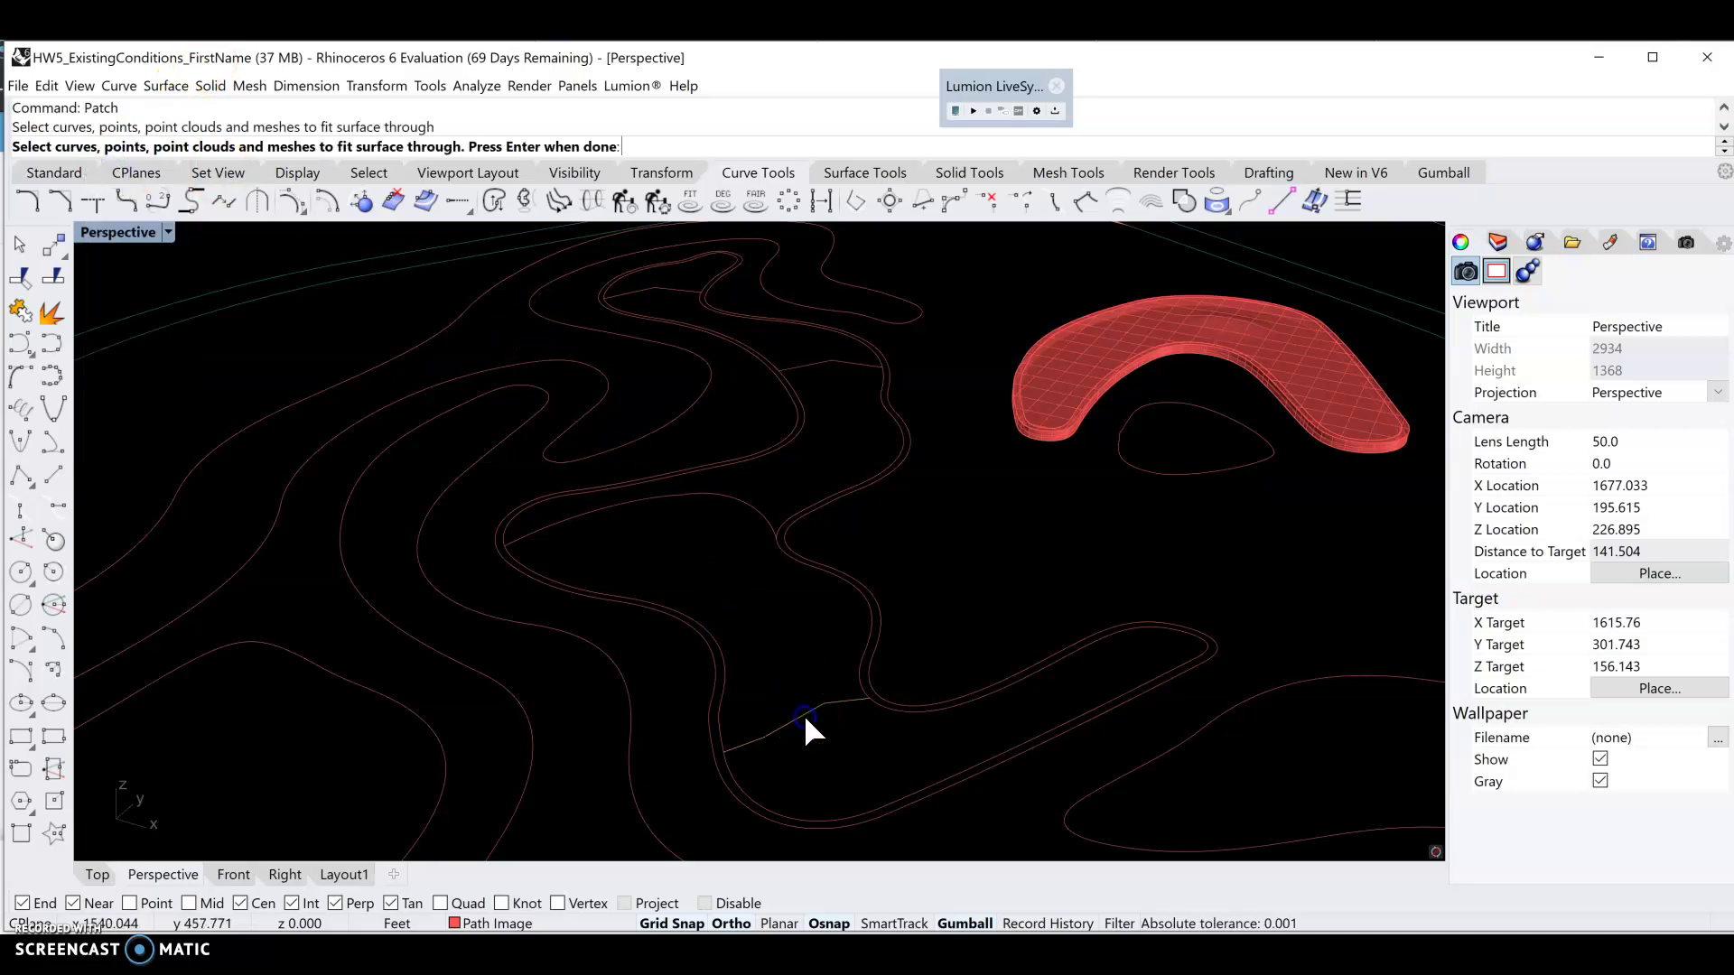
pyautogui.click(699, 495)
pyautogui.click(816, 362)
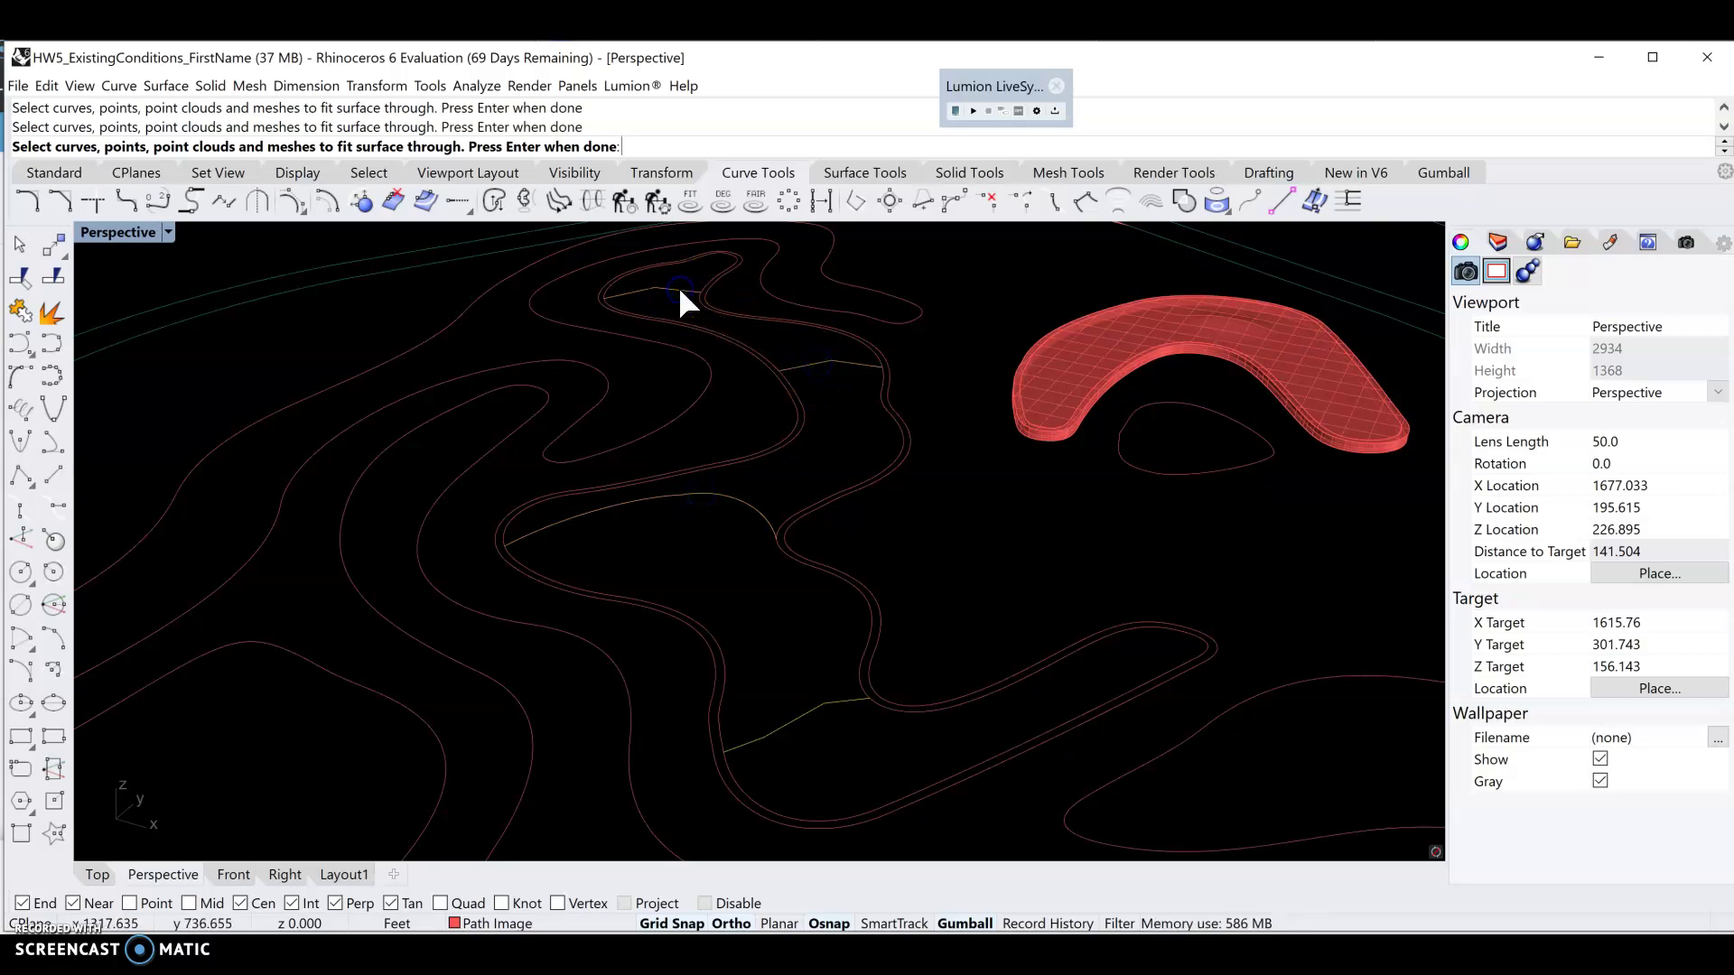
pyautogui.click(885, 466)
pyautogui.click(869, 452)
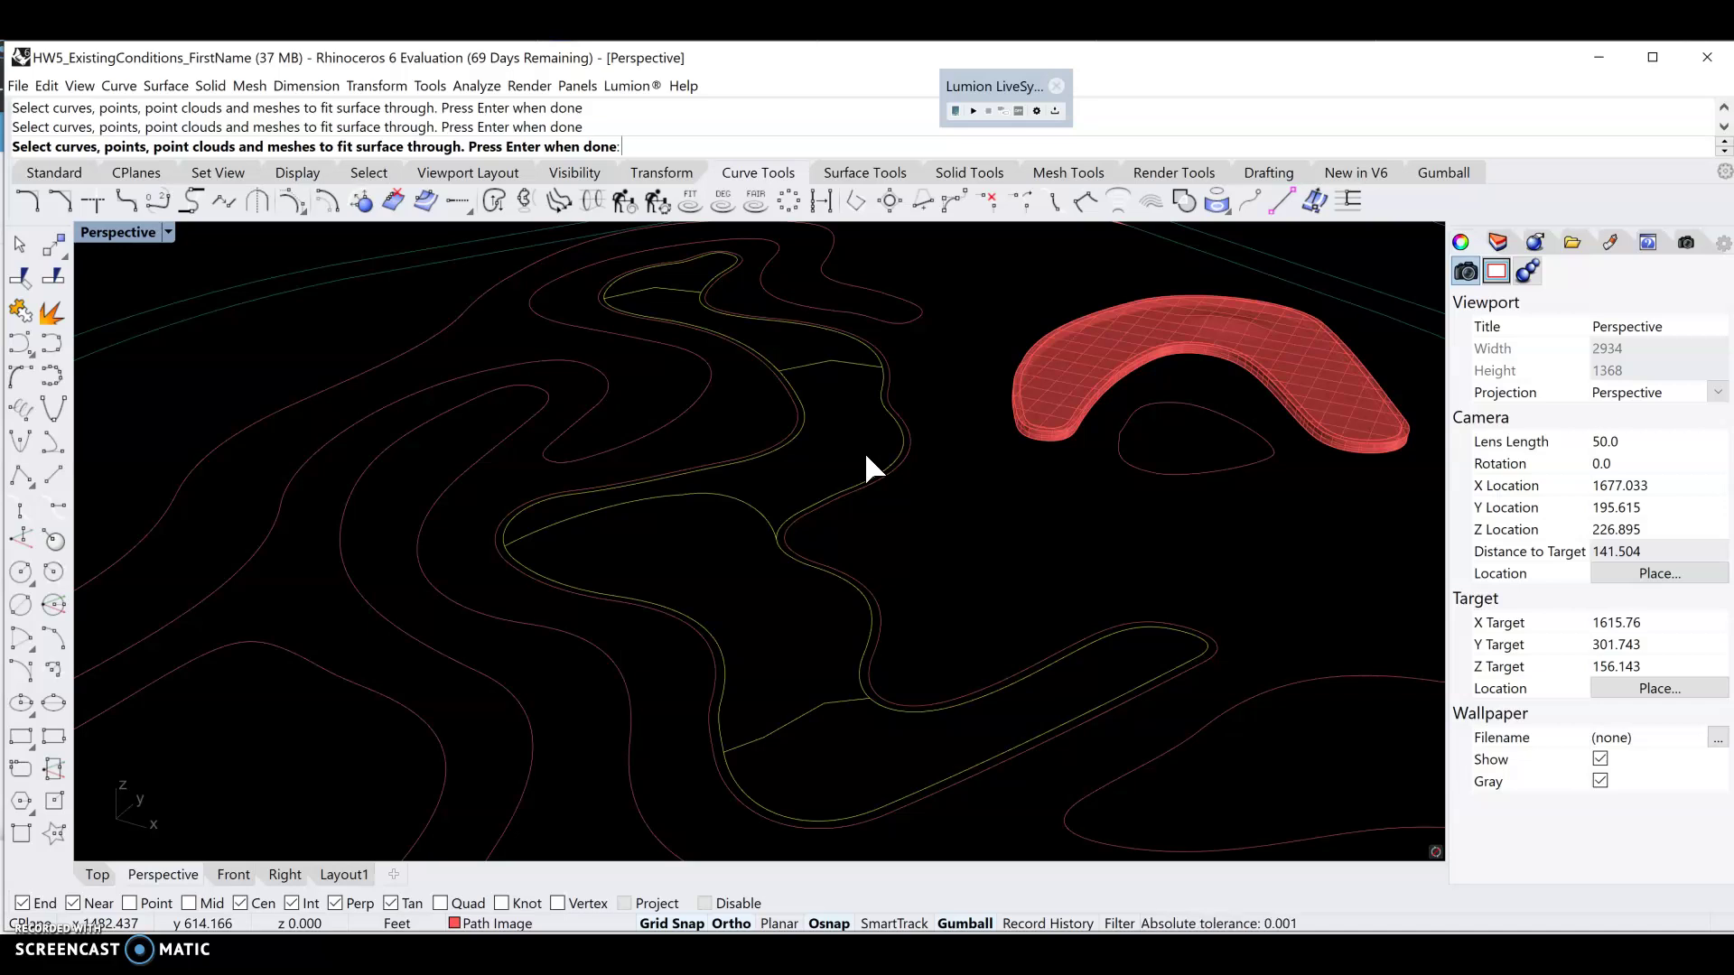
pyautogui.press('Return')
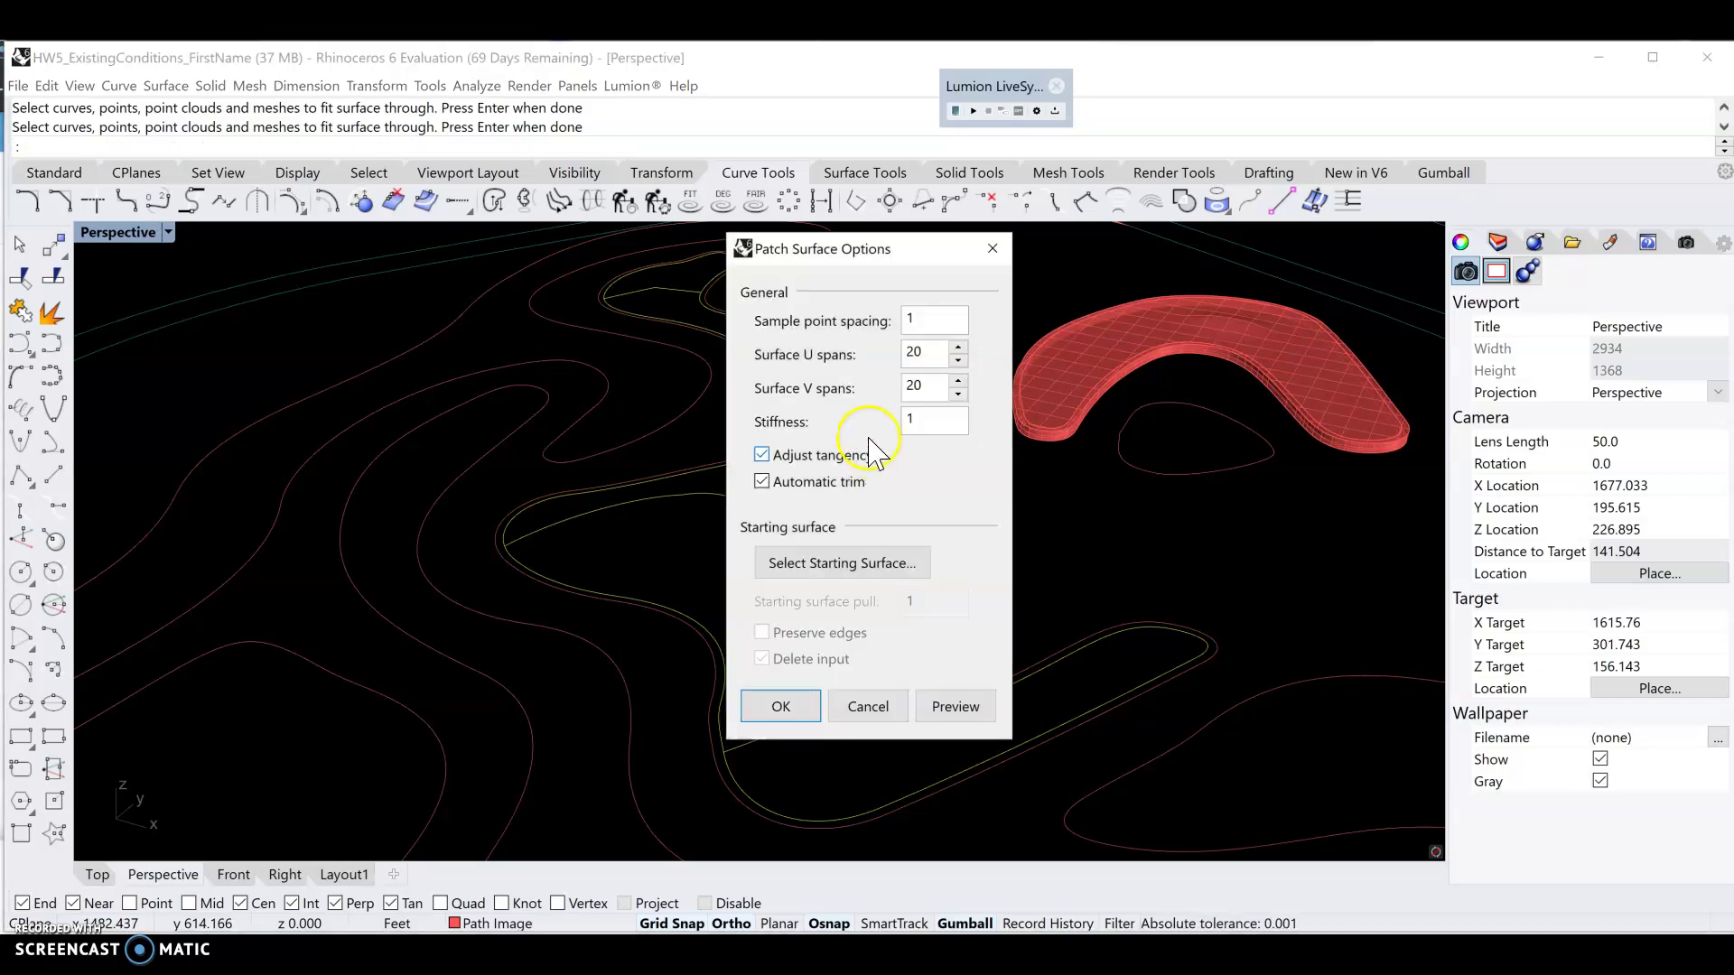
pyautogui.click(917, 354)
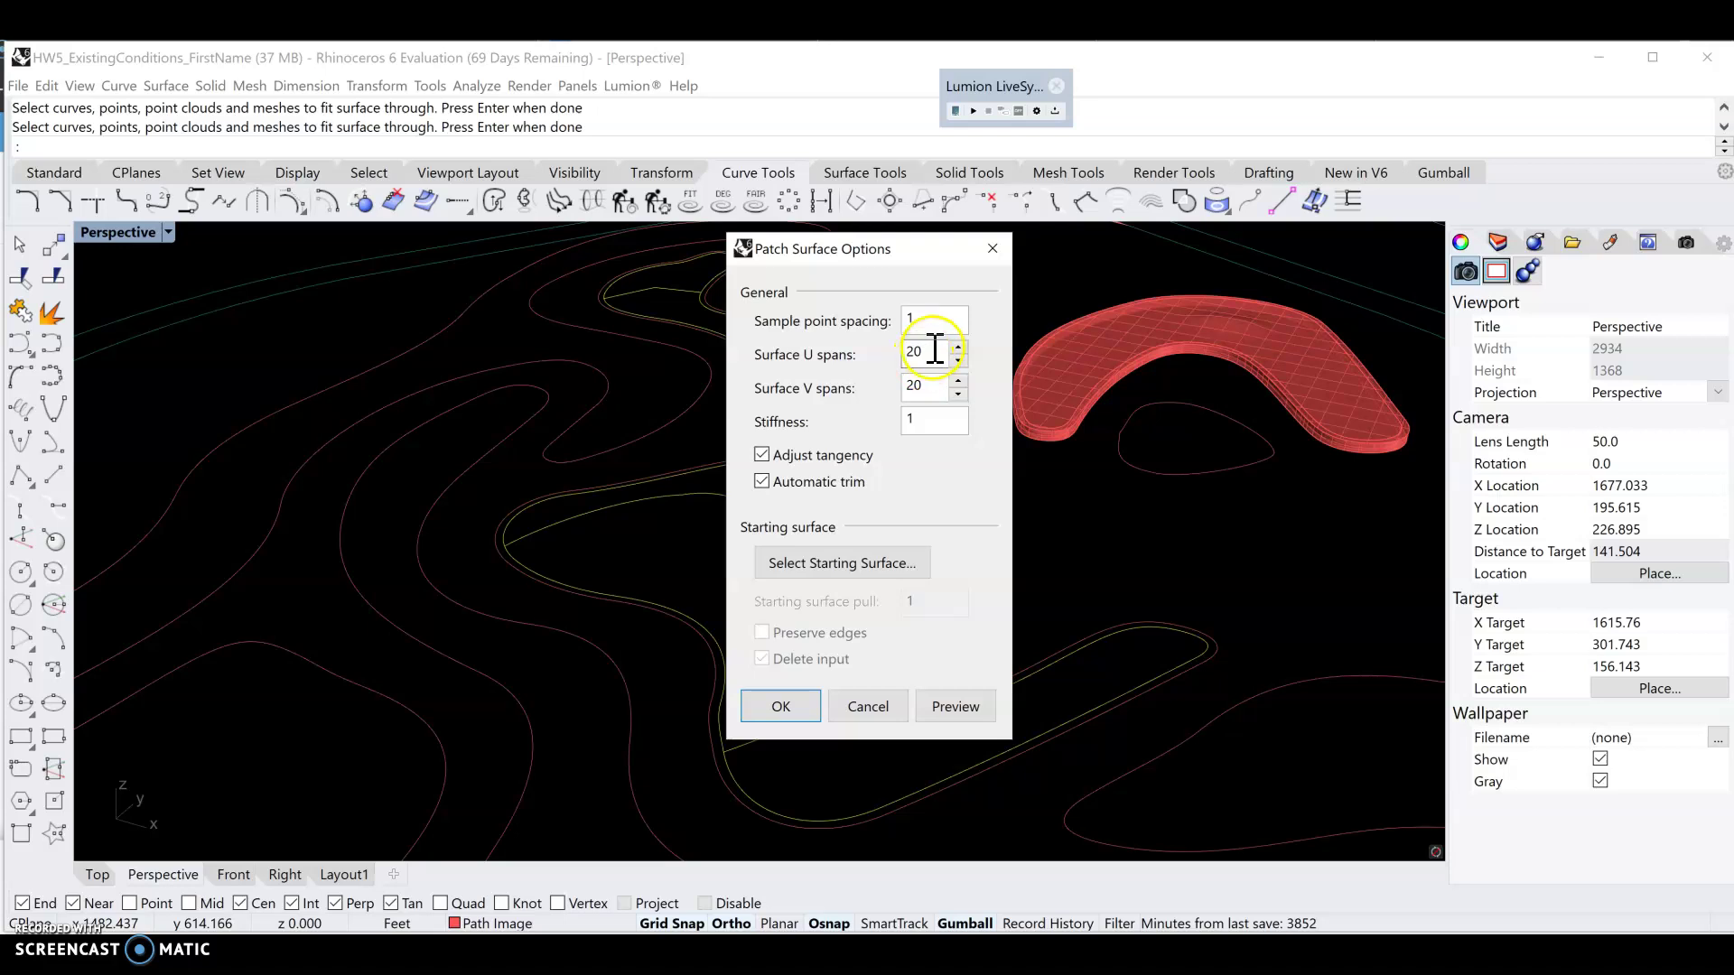
pyautogui.click(781, 708)
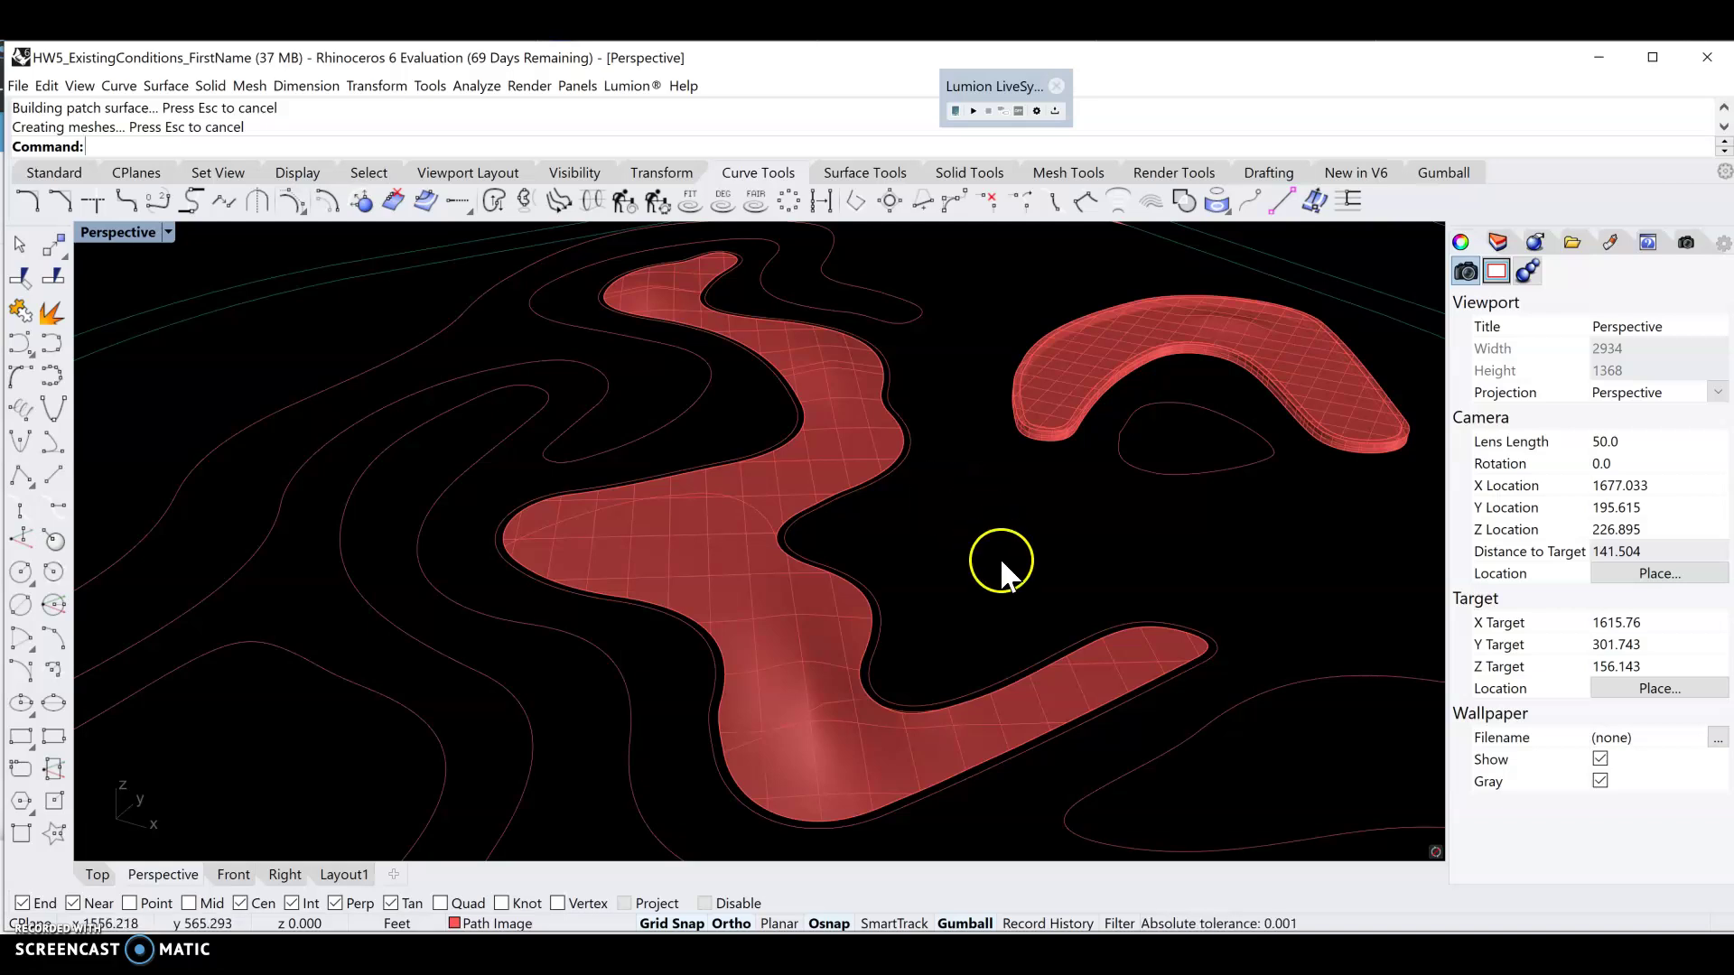
pyautogui.scroll(-4, 924, 557)
pyautogui.scroll(4, 1036, 427)
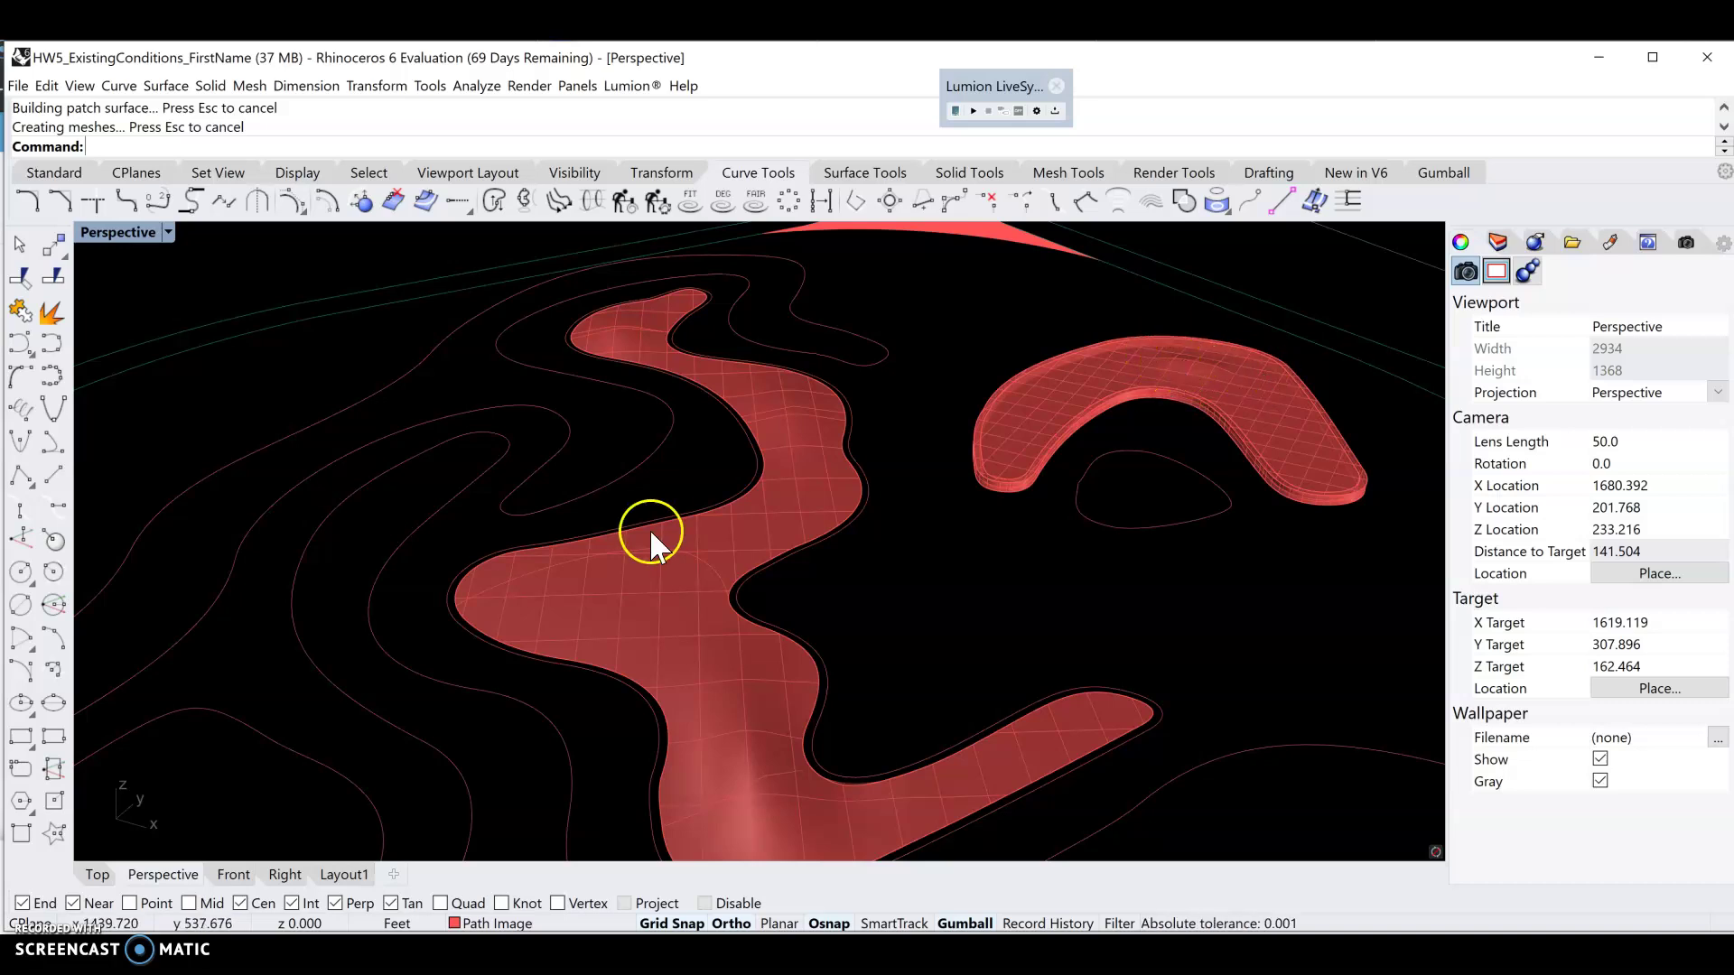
pyautogui.scroll(-1, 724, 594)
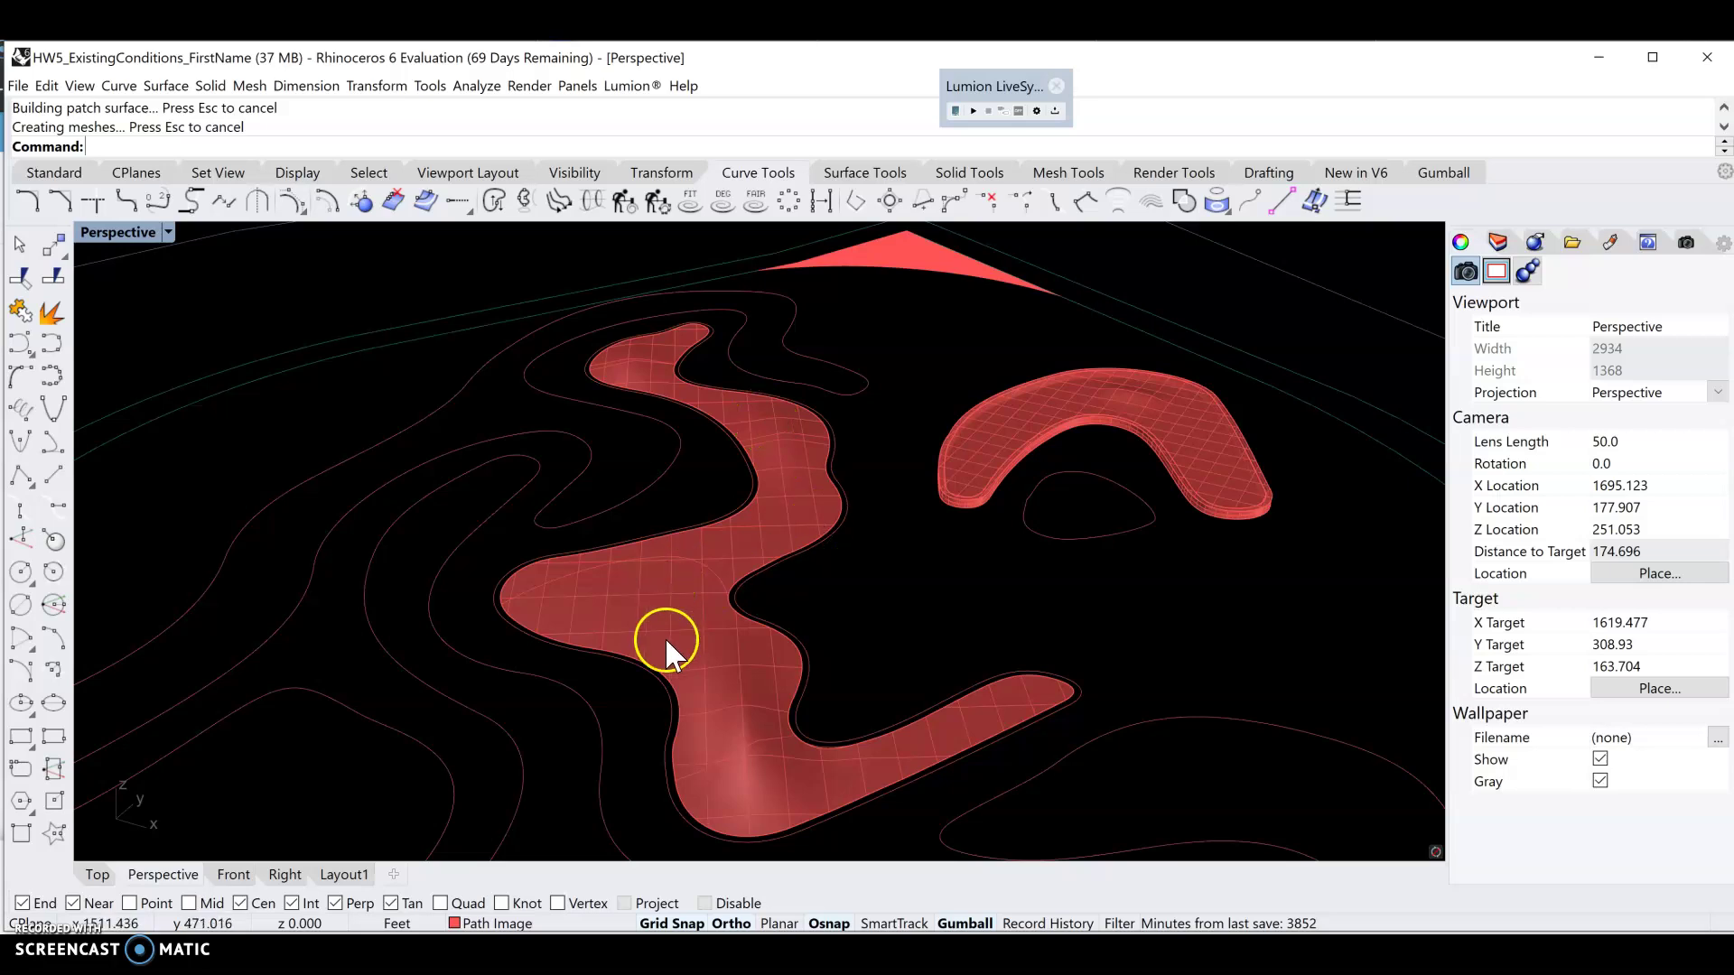